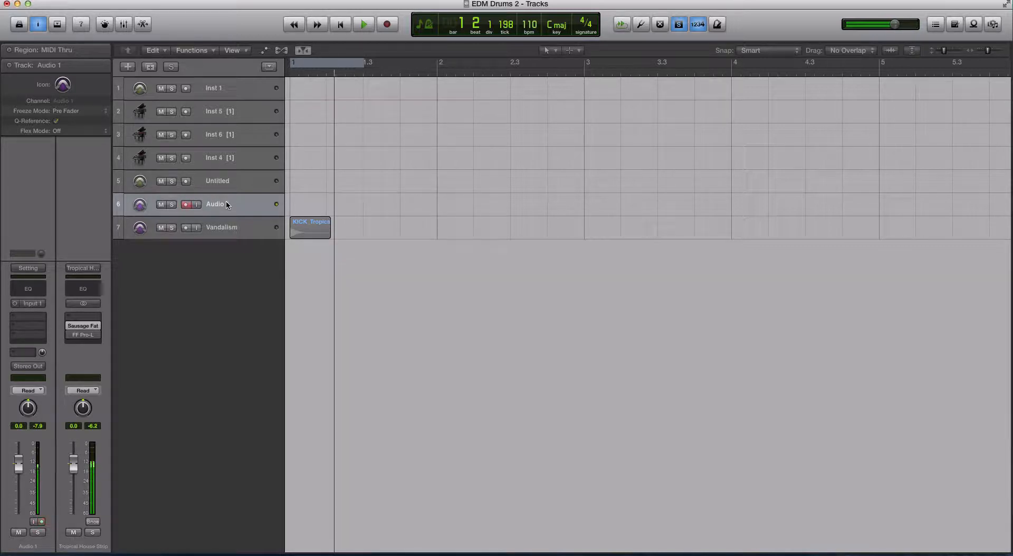
Step: Select the Vandalism track and enlarge the track view around its kick sample region
{"action": "left_click", "coordinate": [250, 227]}
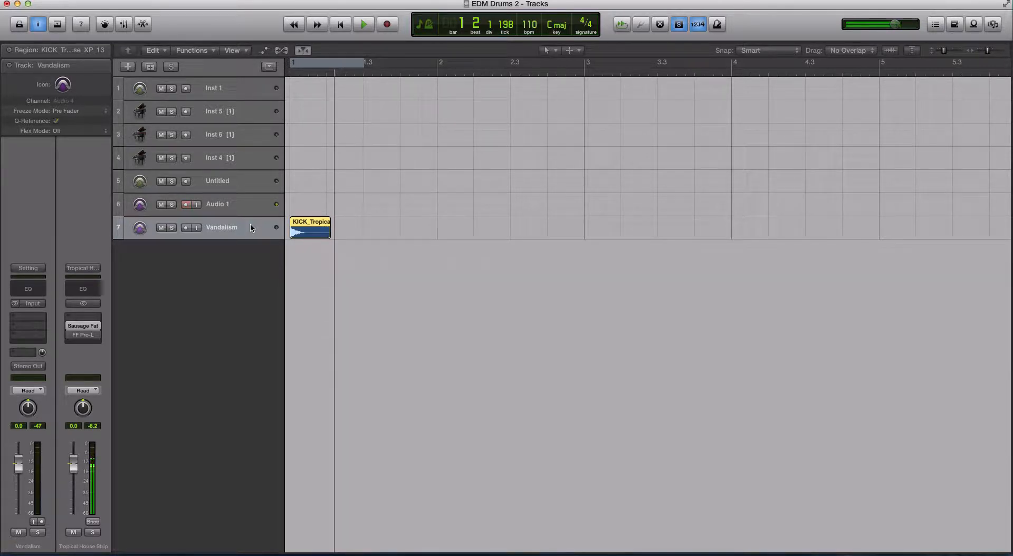
{"action": "left_click", "coordinate": [308, 64]}
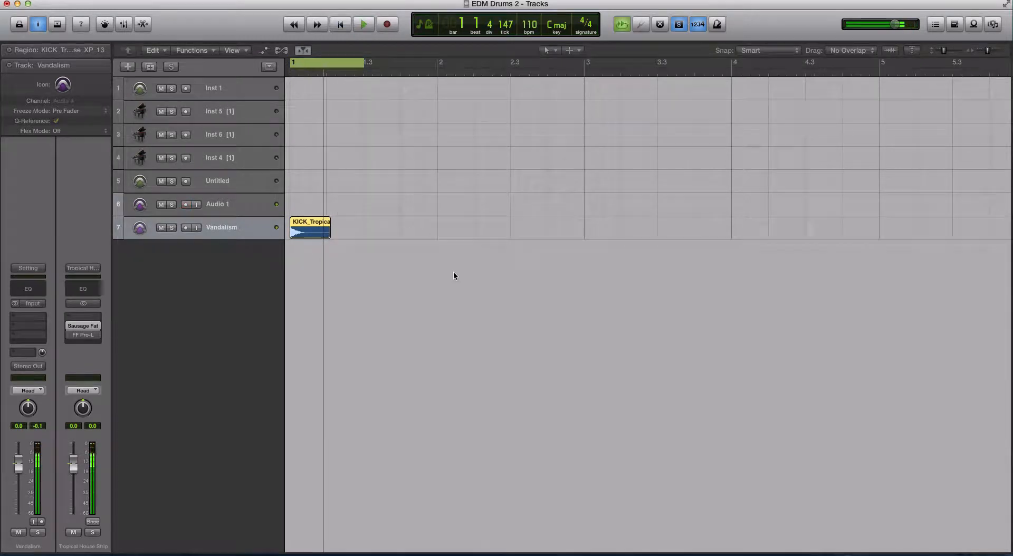
{"action": "key", "text": "super+Down"}
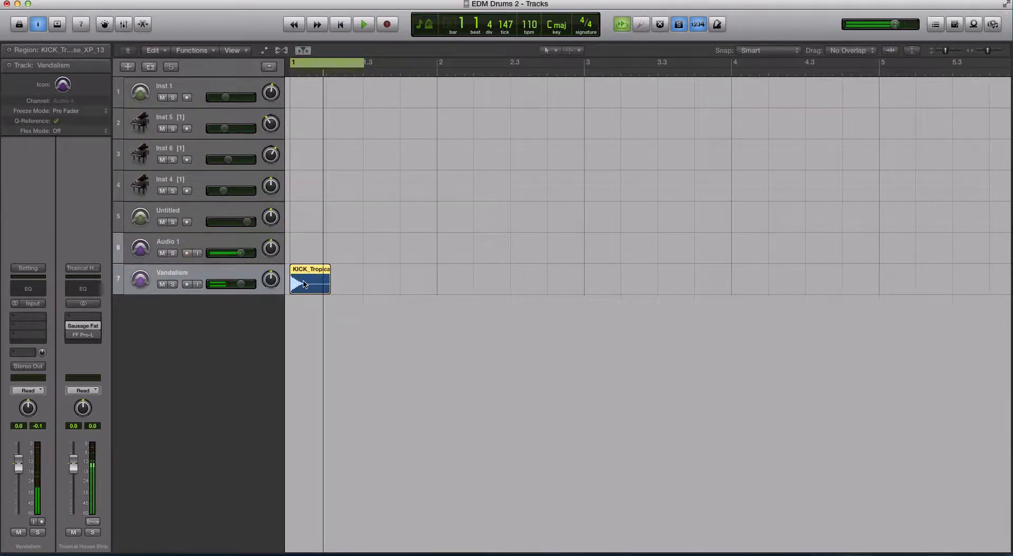
{"action": "key", "text": "super+Right"}
{"action": "key", "text": "super+Right"}
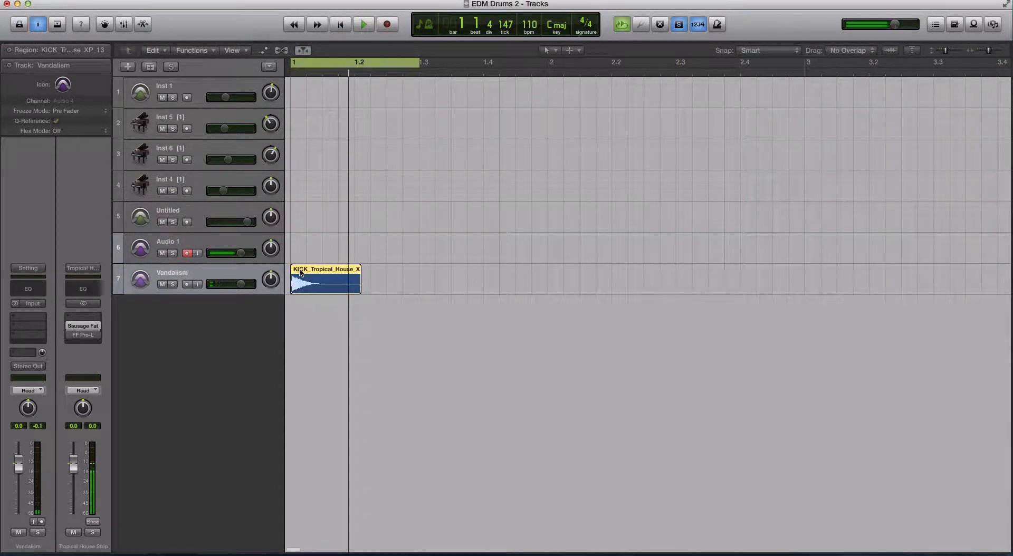
{"action": "scroll", "coordinate": [208, 260], "scroll_direction": "right", "scroll_amount": 1}
Step: Record-enable the Audio 1 track, reselect the Vandalism track and zoom out to show the whole arrangement
{"action": "left_click", "coordinate": [208, 250]}
{"action": "left_click", "coordinate": [211, 268]}
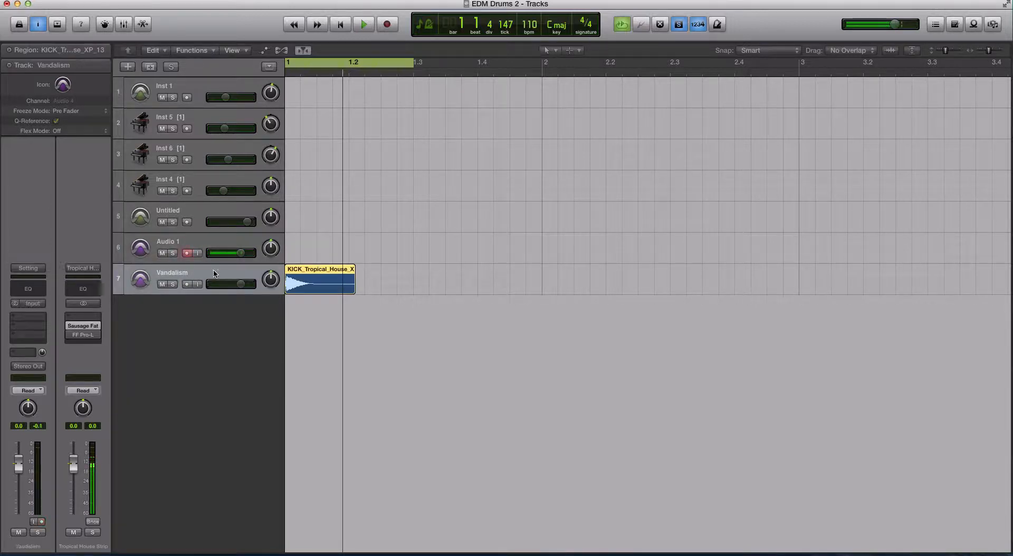
{"action": "key", "text": "super+Left"}
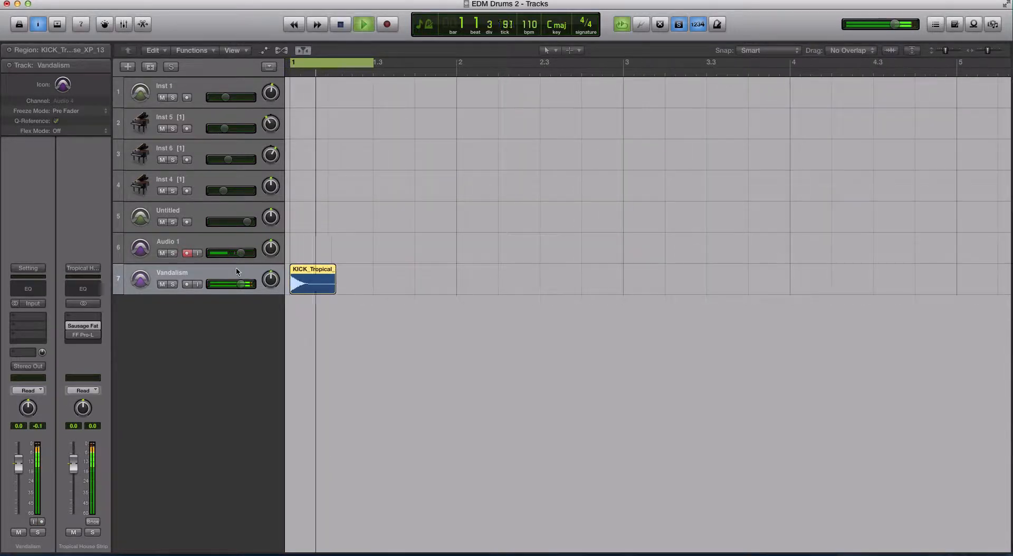
{"action": "left_click", "coordinate": [329, 62]}
{"action": "key", "text": "super+Left"}
{"action": "key", "text": "super+Left"}
{"action": "key", "text": "super+Left"}
{"action": "key", "text": "super+Left"}
{"action": "key", "text": "super+Left"}
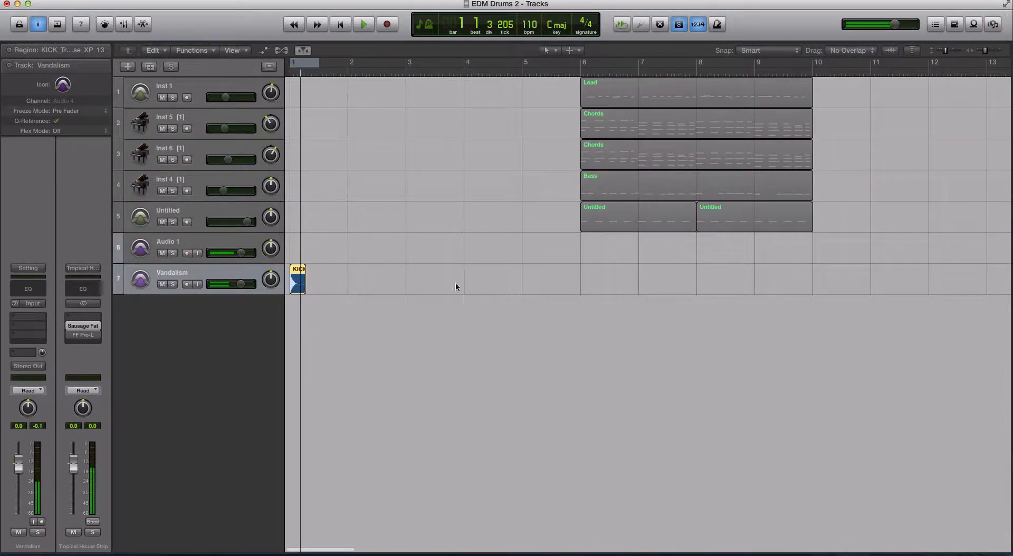
Step: Turn off region solo and move the kick region to the start of bar 6
{"action": "key", "text": "ctrl+s"}
{"action": "left_click_drag", "start_coordinate": [298, 280], "coordinate": [589, 286]}
Step: Duplicate the kick region so the copy starts right after it at beat 6.2
{"action": "key", "text": "super+Right"}
{"action": "key", "text": "super+Right"}
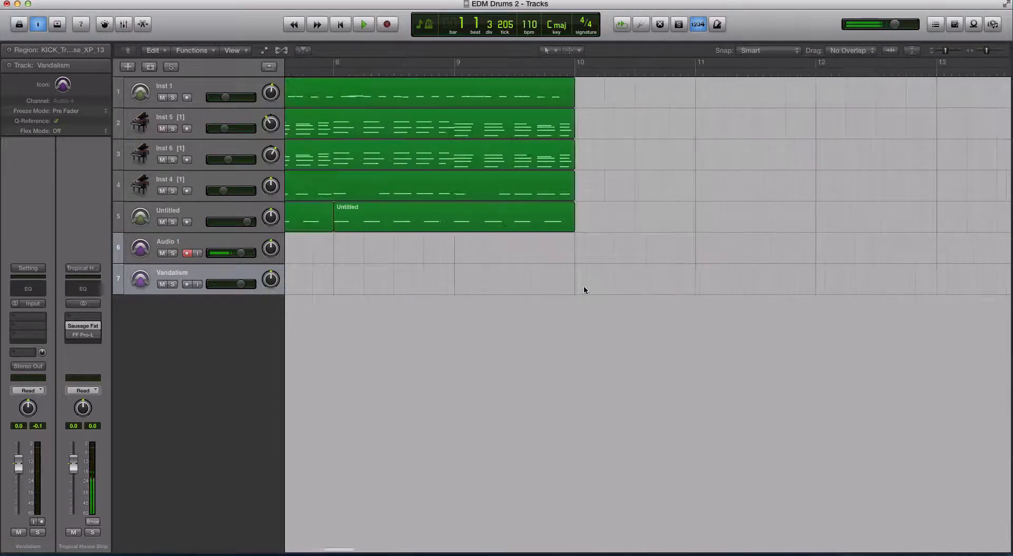
{"action": "scroll", "coordinate": [578, 286], "scroll_direction": "right", "scroll_amount": 1}
{"action": "scroll", "coordinate": [451, 284], "scroll_direction": "left", "scroll_amount": 5}
{"action": "left_click", "coordinate": [438, 285]}
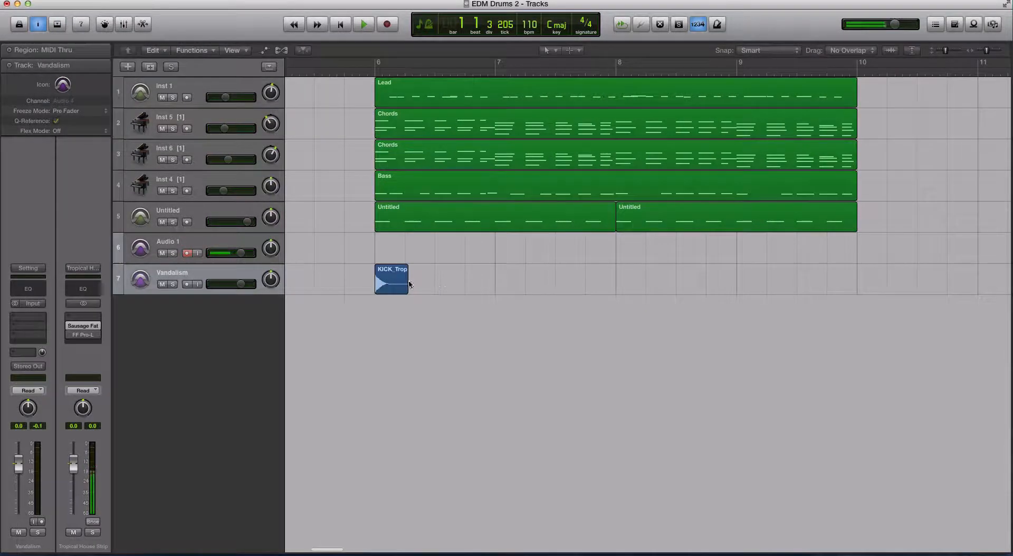
{"action": "scroll", "coordinate": [402, 289], "scroll_direction": "up", "scroll_amount": 5}
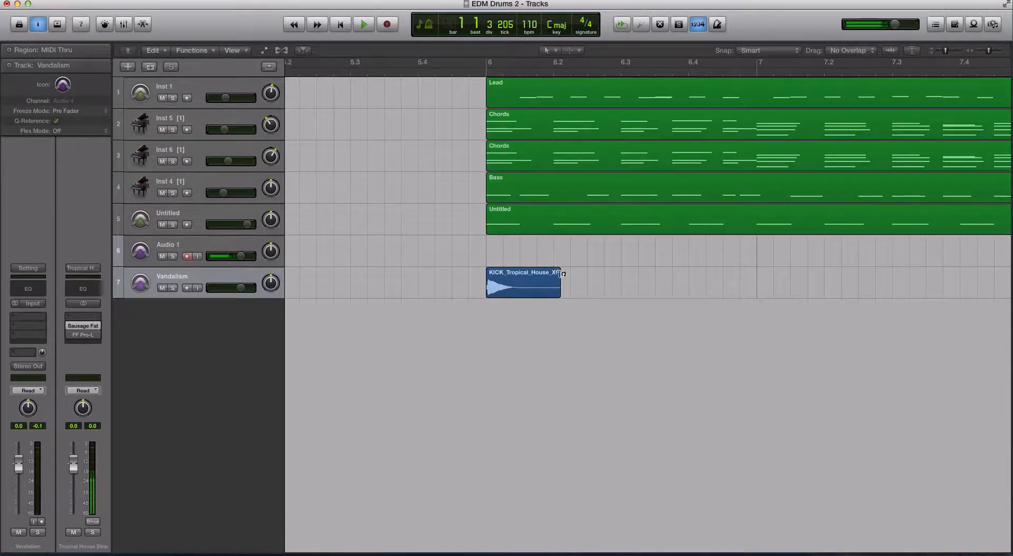
{"action": "left_click_drag", "start_coordinate": [515, 285], "coordinate": [582, 286]}
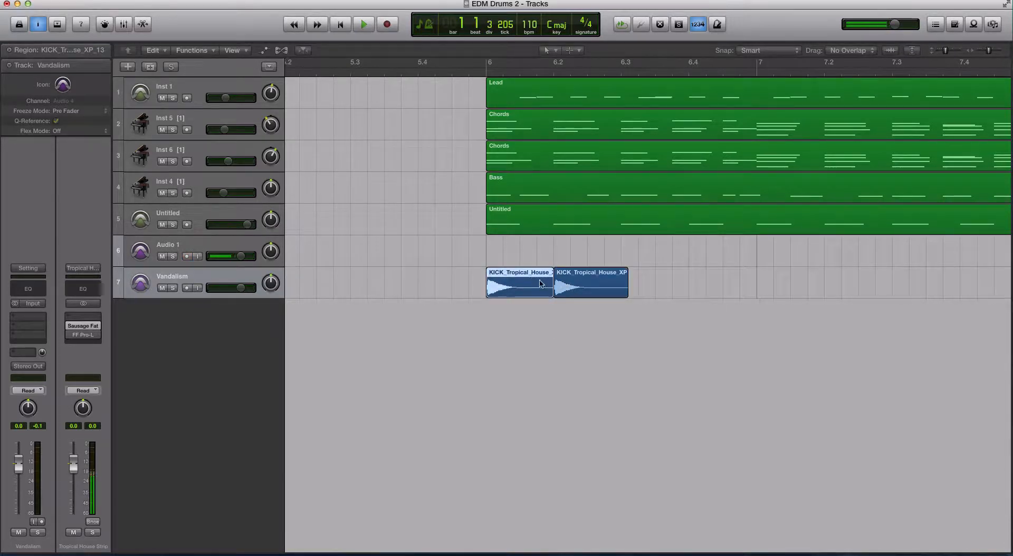
Step: Audition the kick in solo, then repeat the kick regions to fill bars 6 to 8
{"action": "key", "text": "ctrl+s"}
{"action": "key", "text": "space"}
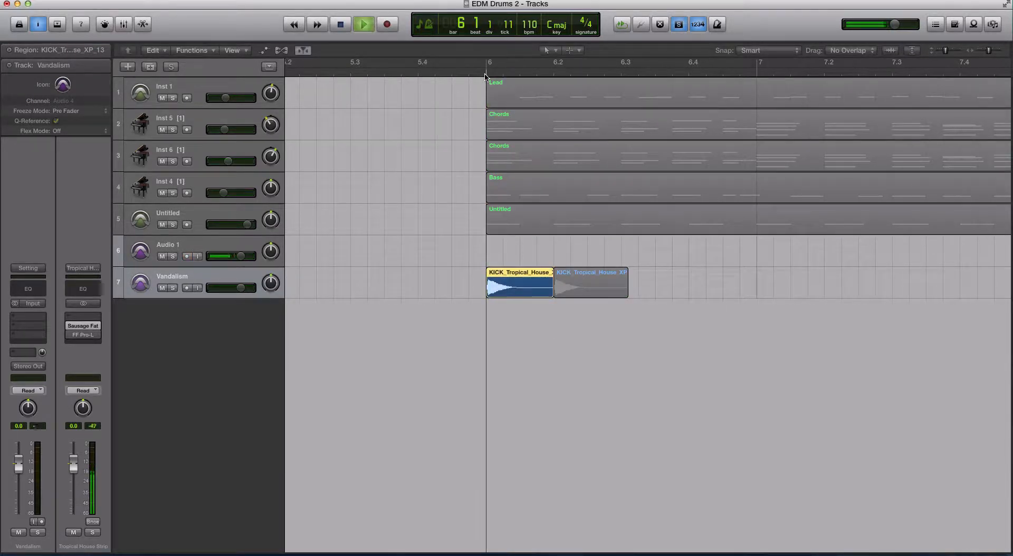
{"action": "key", "text": "ctrl+s"}
{"action": "mouse_move", "coordinate": [580, 286]}
{"action": "left_mouse_down"}
{"action": "mouse_move", "coordinate": [867, 293]}
{"action": "mouse_move", "coordinate": [581, 278]}
{"action": "left_mouse_up"}
{"action": "key", "text": "super+Left"}
{"action": "key", "text": "super+Left"}
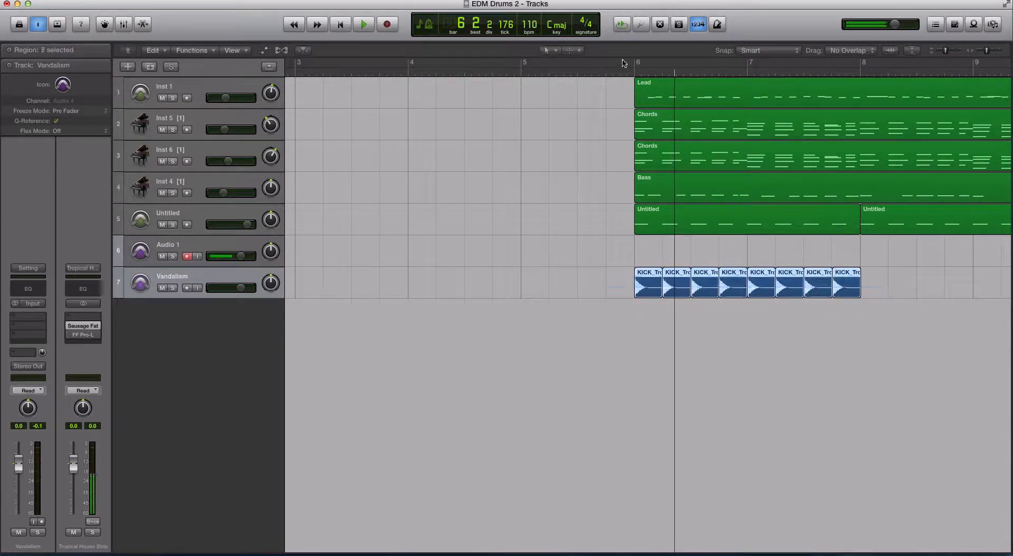
Step: Play the arrangement and move the Vandalism track up above Audio 1, lowering its volume slightly
{"action": "double_click", "coordinate": [629, 73]}
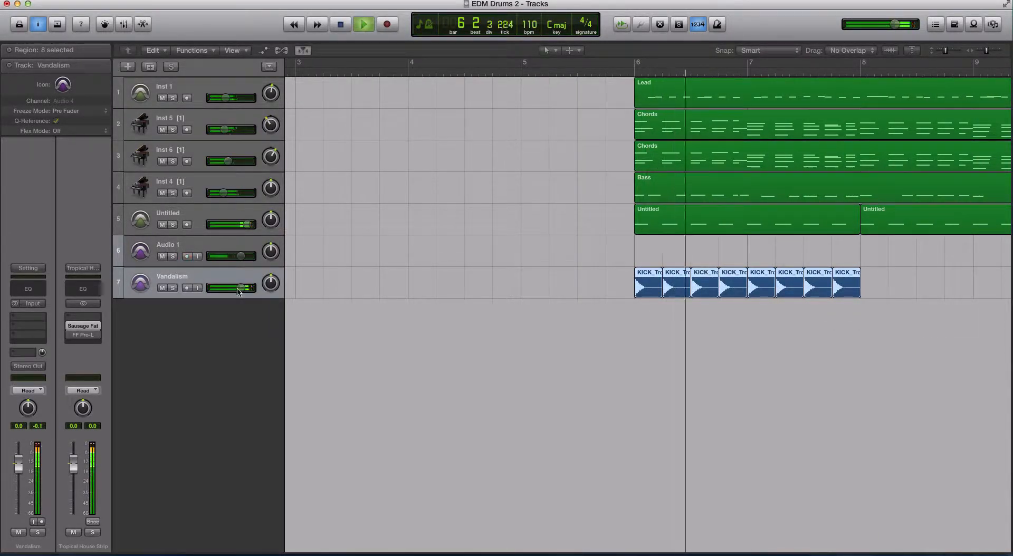
{"action": "left_click_drag", "start_coordinate": [241, 288], "coordinate": [219, 254]}
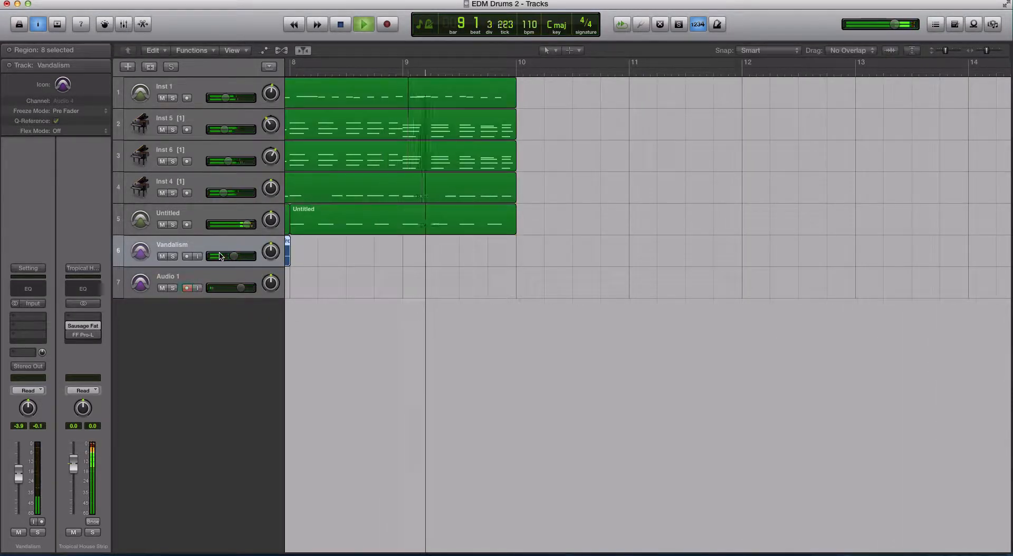
{"action": "scroll", "coordinate": [475, 269], "scroll_direction": "left", "scroll_amount": 10}
{"action": "key", "text": "space"}
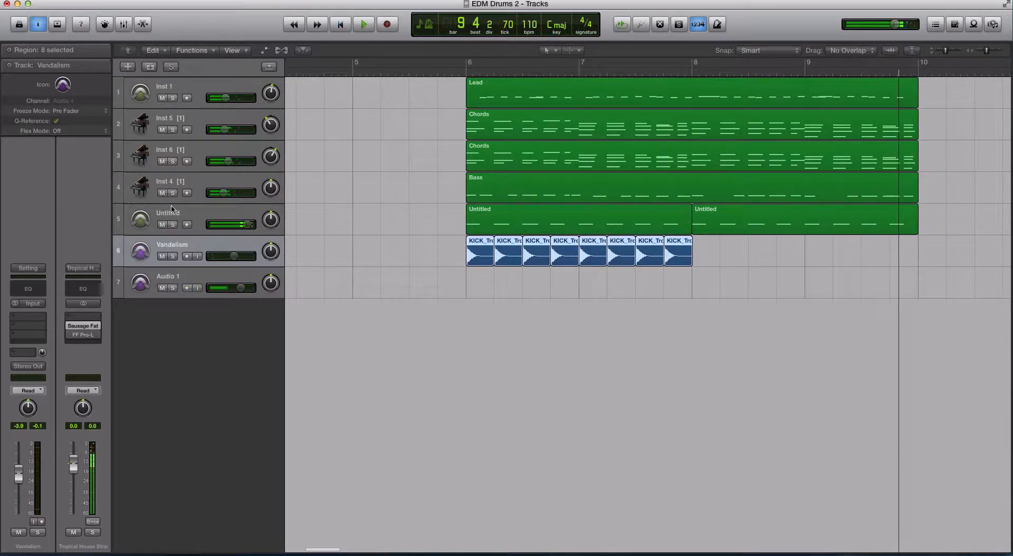
Step: Mute the Untitled track and play back from bar 6
{"action": "left_click", "coordinate": [167, 218]}
{"action": "left_click", "coordinate": [164, 223]}
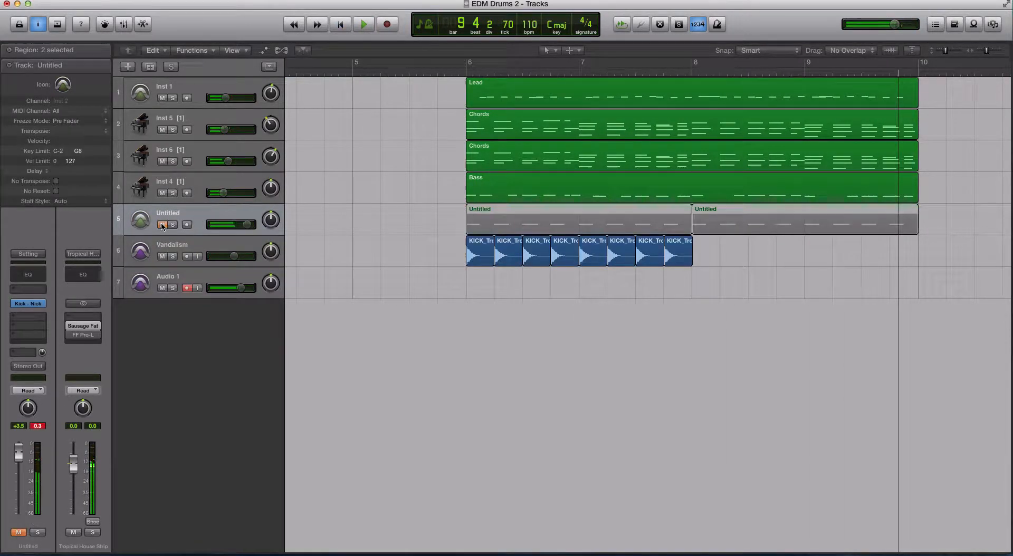
{"action": "left_click", "coordinate": [466, 75]}
{"action": "key", "text": "space"}
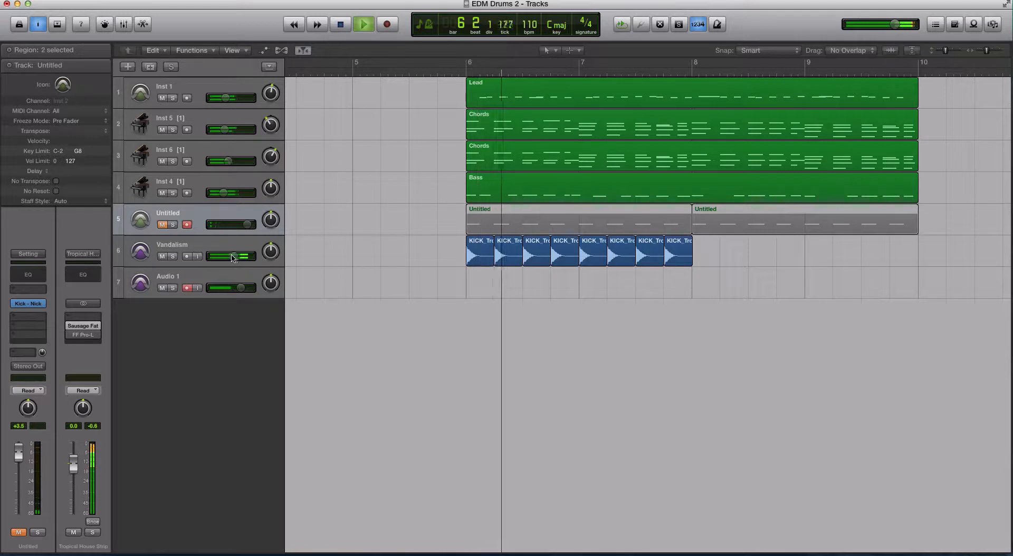
Step: Set the Vandalism track's volume to -3.1 dB and stop playback
{"action": "mouse_move", "coordinate": [234, 255]}
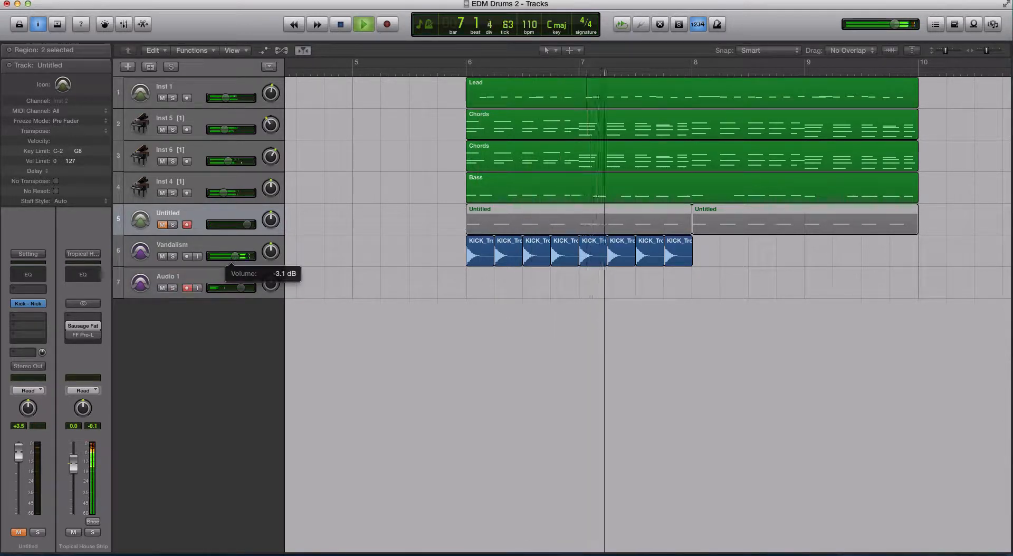
{"action": "left_click", "coordinate": [235, 257]}
{"action": "key", "text": "space"}
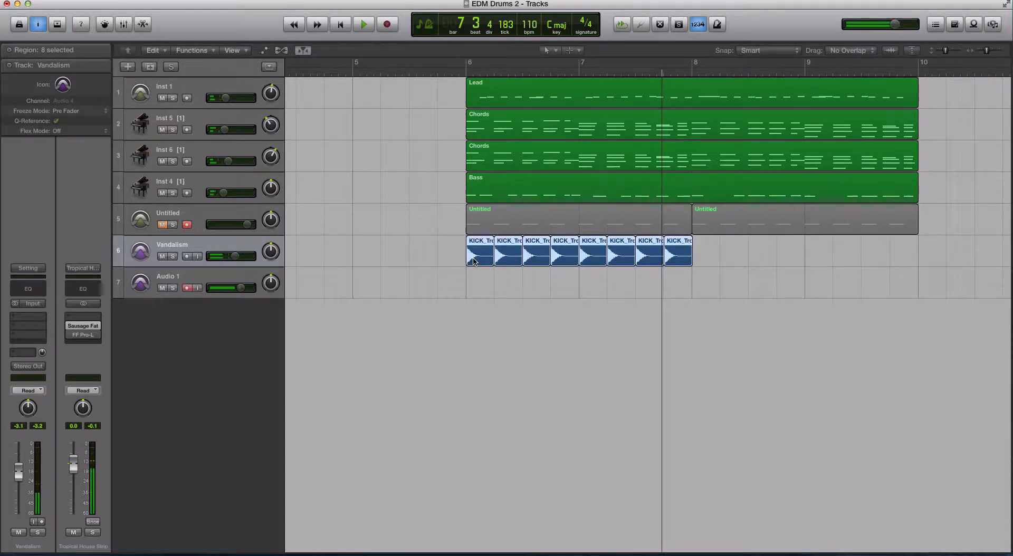
Step: Copy the eight kick regions to start at bar 8 and select all regions on the Vandalism track
{"action": "left_click_drag", "start_coordinate": [473, 260], "coordinate": [699, 261]}
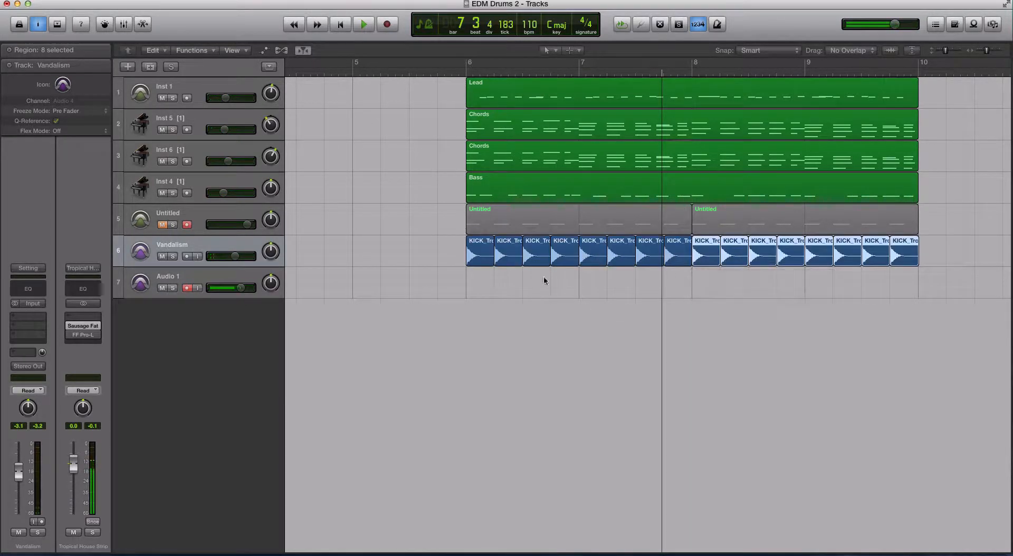
{"action": "left_click", "coordinate": [209, 246]}
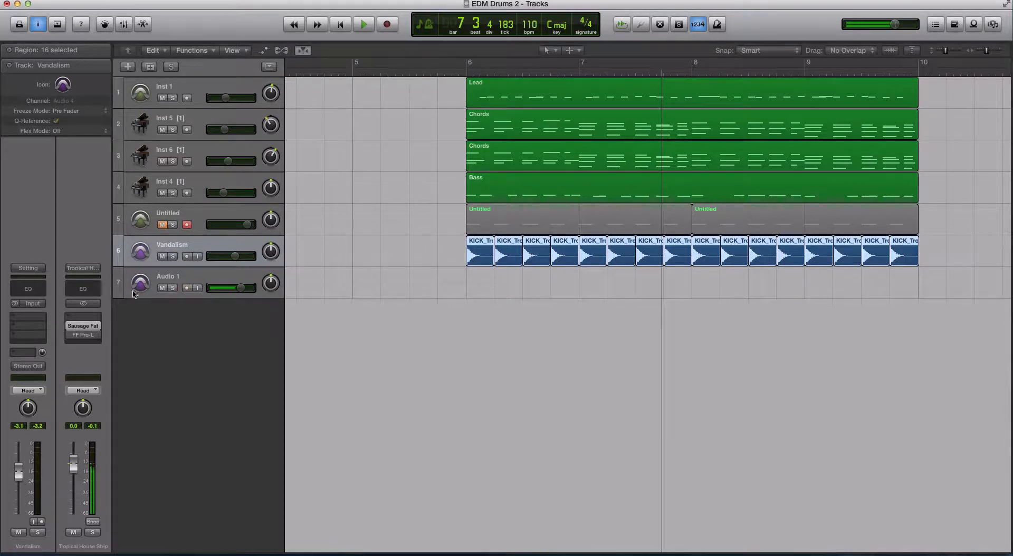
Step: Insert the FabFilter FF Pro-Q 2 audio unit as an effect on the Vandalism channel
{"action": "left_click", "coordinate": [33, 320]}
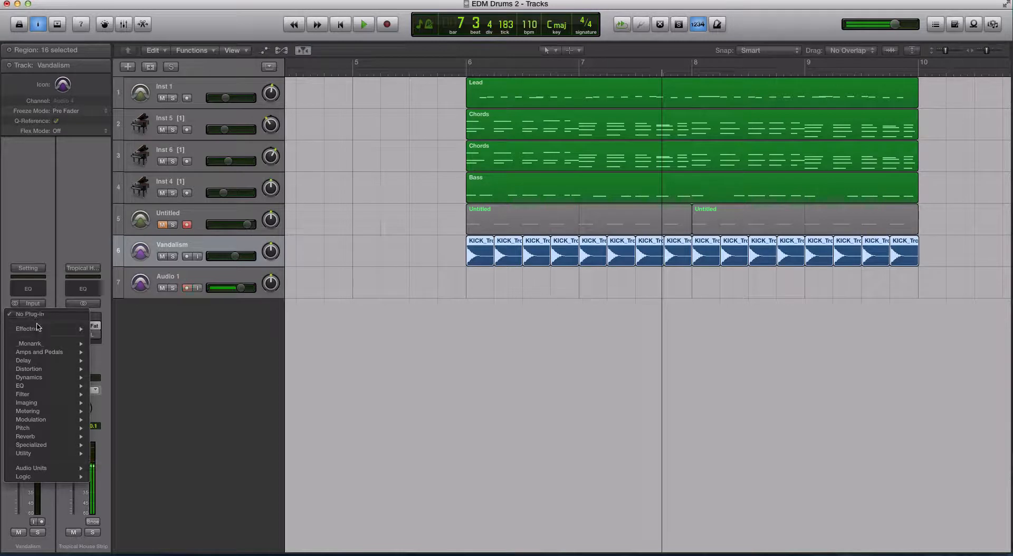
{"action": "mouse_move", "coordinate": [77, 468]}
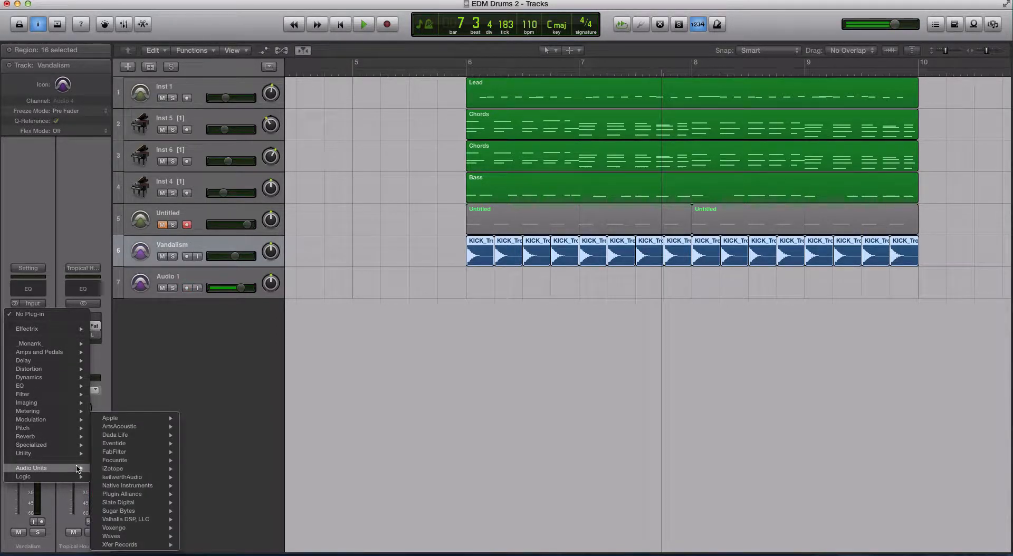
{"action": "mouse_move", "coordinate": [158, 452]}
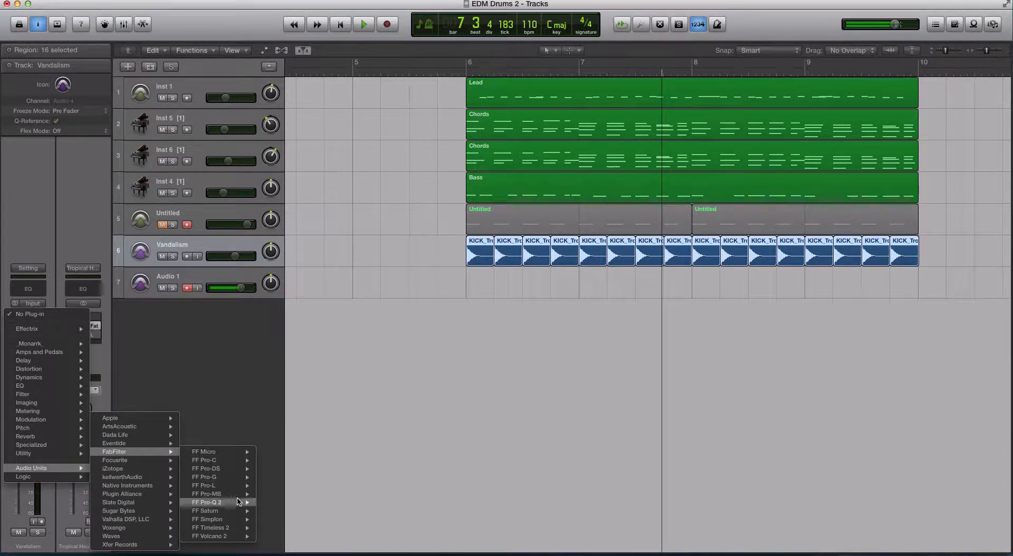
{"action": "mouse_move", "coordinate": [228, 493]}
{"action": "left_click", "coordinate": [231, 503]}
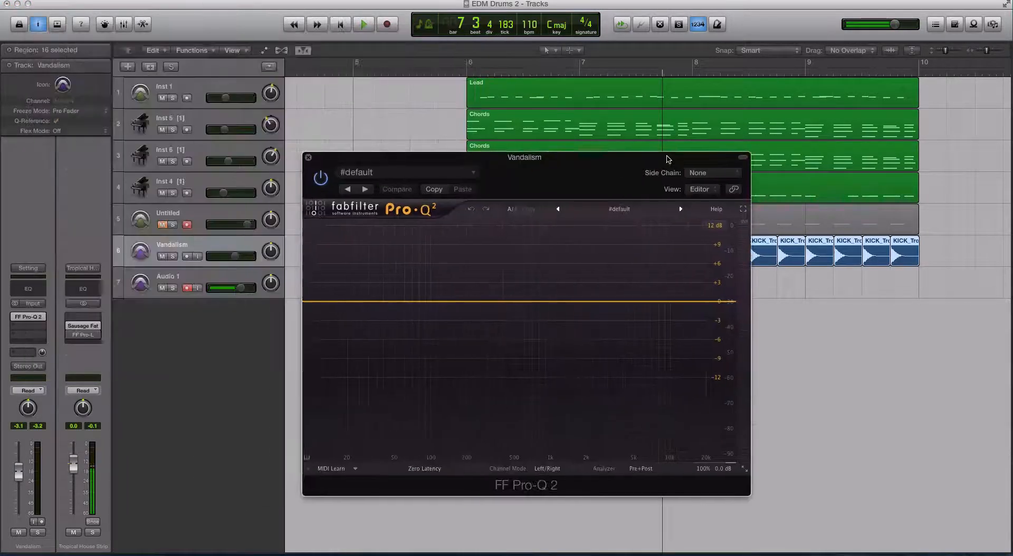
Step: Solo the kick regions, play them from bar 6 through the Pro-Q 2 analyzer, then close the plugin window
{"action": "left_click", "coordinate": [469, 75]}
{"action": "key", "text": "ctrl+s"}
{"action": "key", "text": "space"}
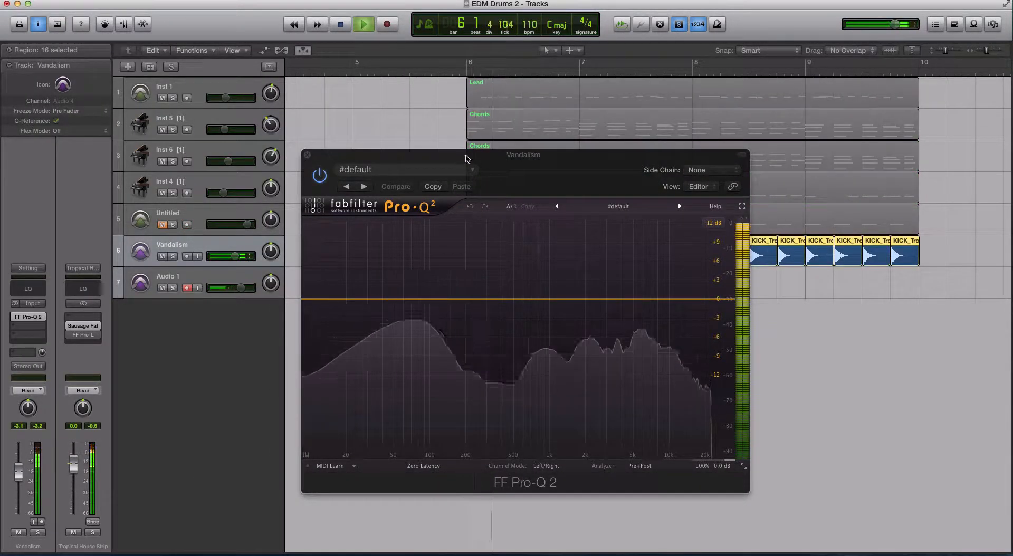
{"action": "left_click_drag", "start_coordinate": [466, 155], "coordinate": [454, 93]}
{"action": "key", "text": "space"}
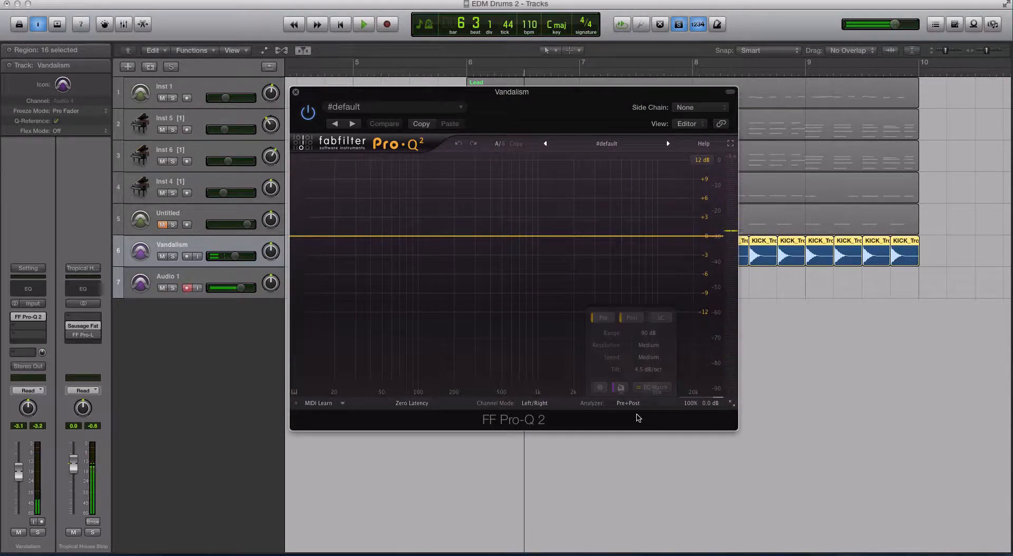
{"action": "mouse_move", "coordinate": [591, 404]}
{"action": "left_click", "coordinate": [296, 92]}
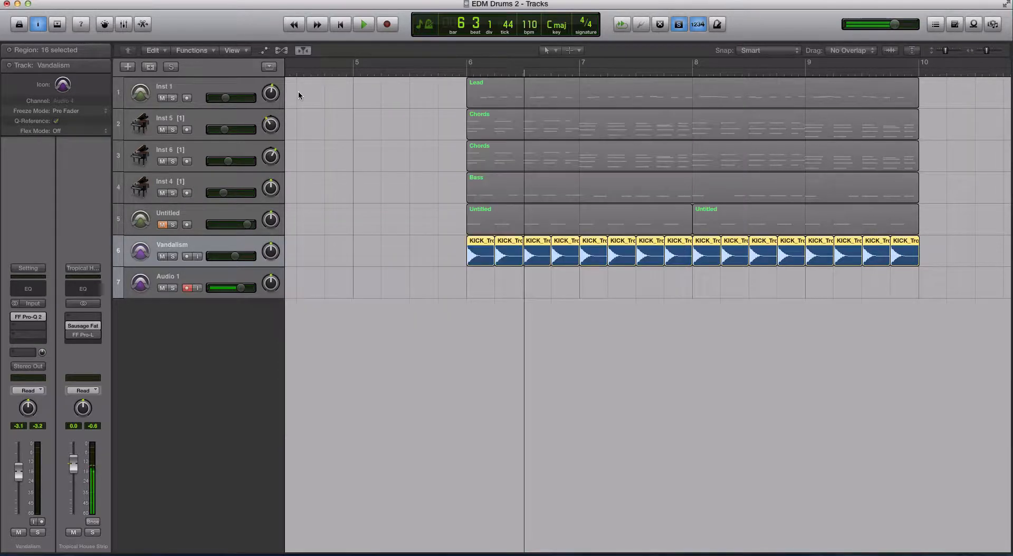
Step: Replace the Pro-Q 2 insert with the Voxengo SPAN audio unit
{"action": "left_click", "coordinate": [41, 317]}
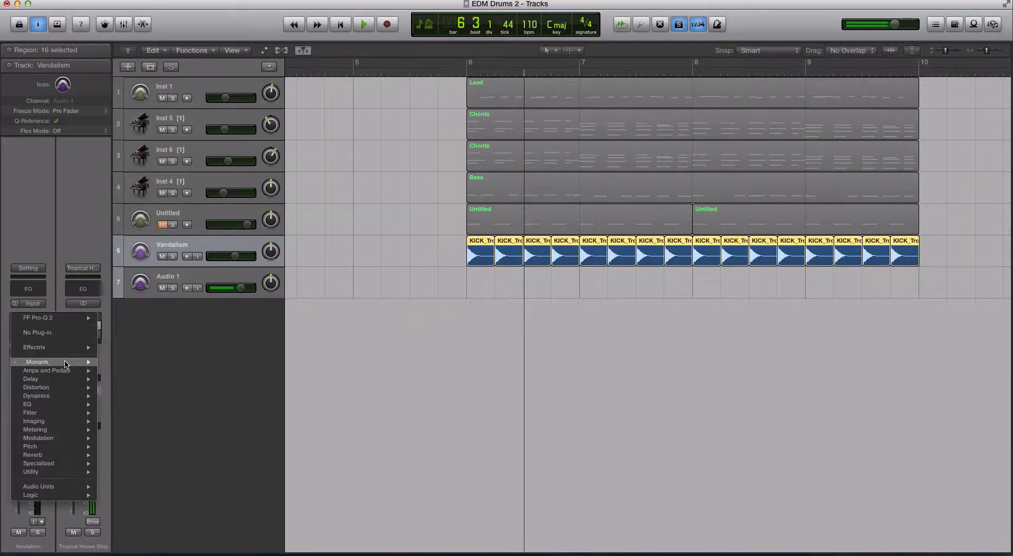
{"action": "mouse_move", "coordinate": [66, 363]}
{"action": "mouse_move", "coordinate": [138, 453]}
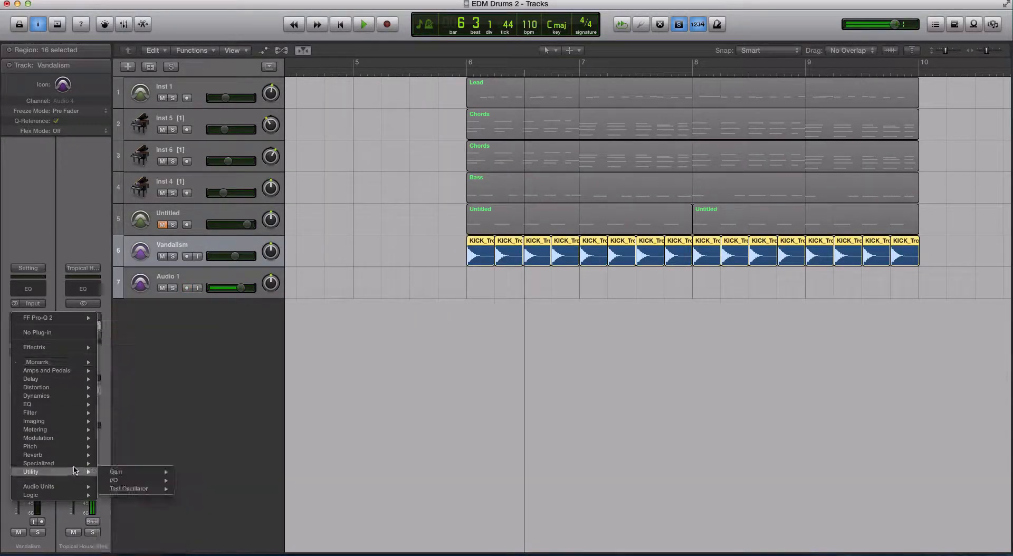
{"action": "mouse_move", "coordinate": [79, 487]}
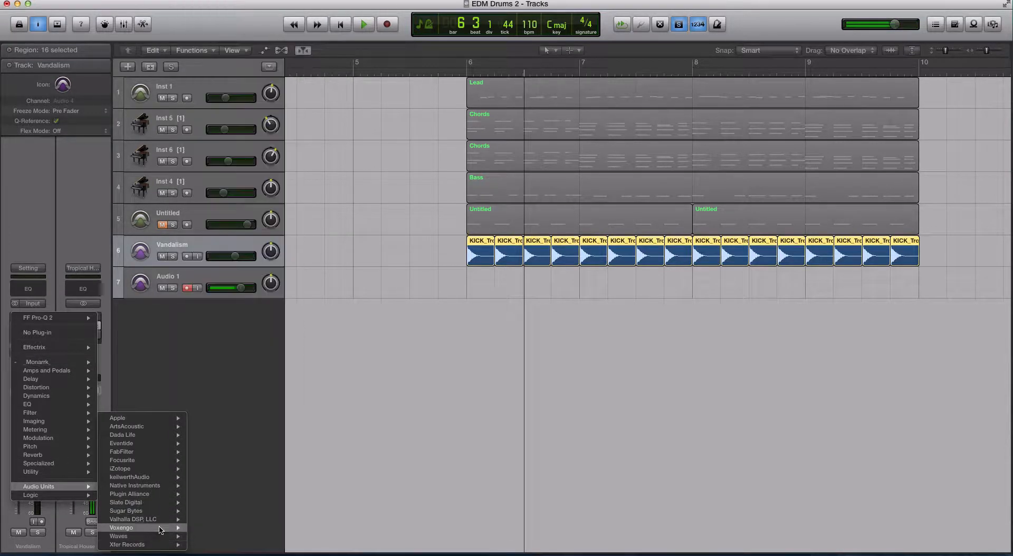
{"action": "mouse_move", "coordinate": [156, 527]}
{"action": "mouse_move", "coordinate": [214, 531]}
{"action": "left_click", "coordinate": [262, 528]}
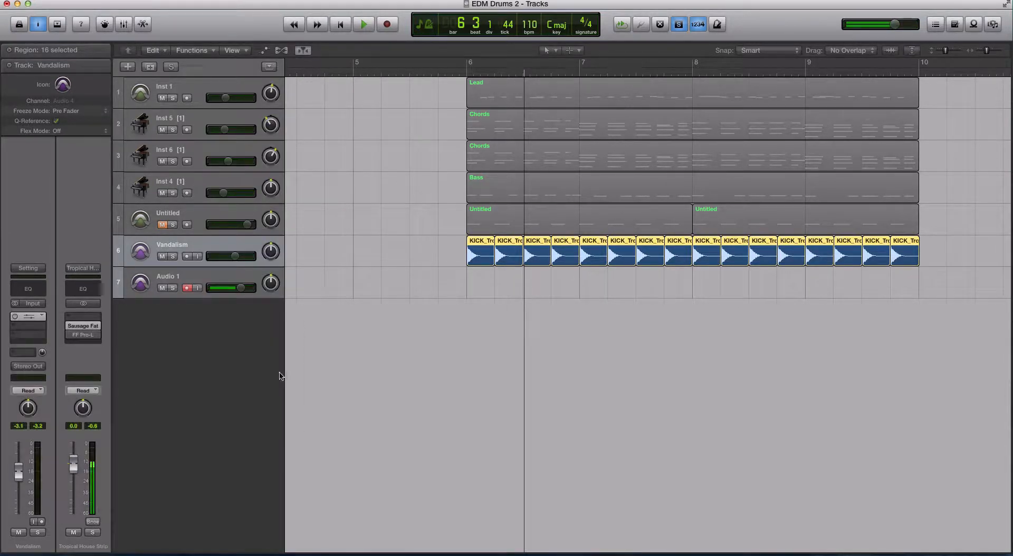
Step: Set the playhead to bar 6 and open the SPAN plugin window
{"action": "left_click", "coordinate": [465, 74]}
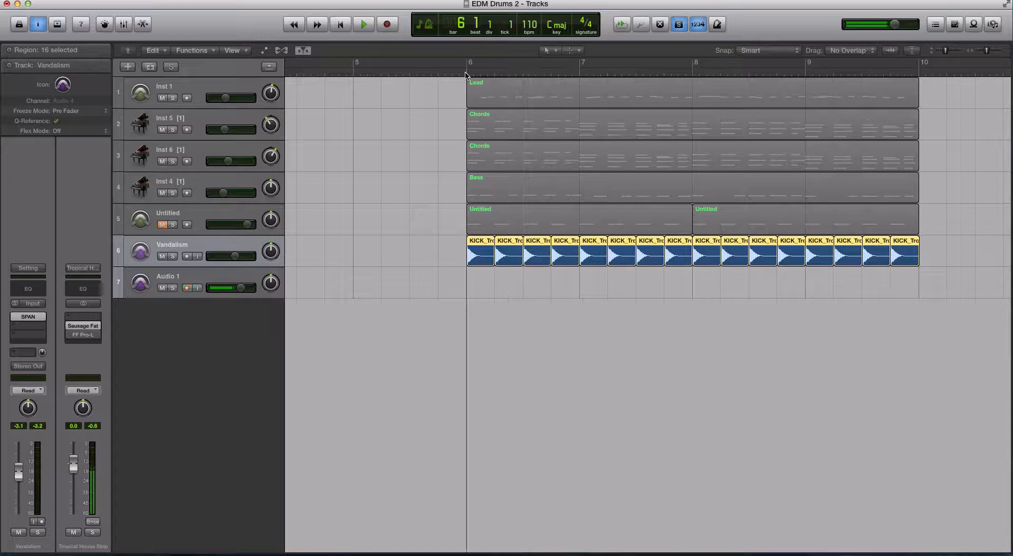
{"action": "left_click", "coordinate": [28, 316]}
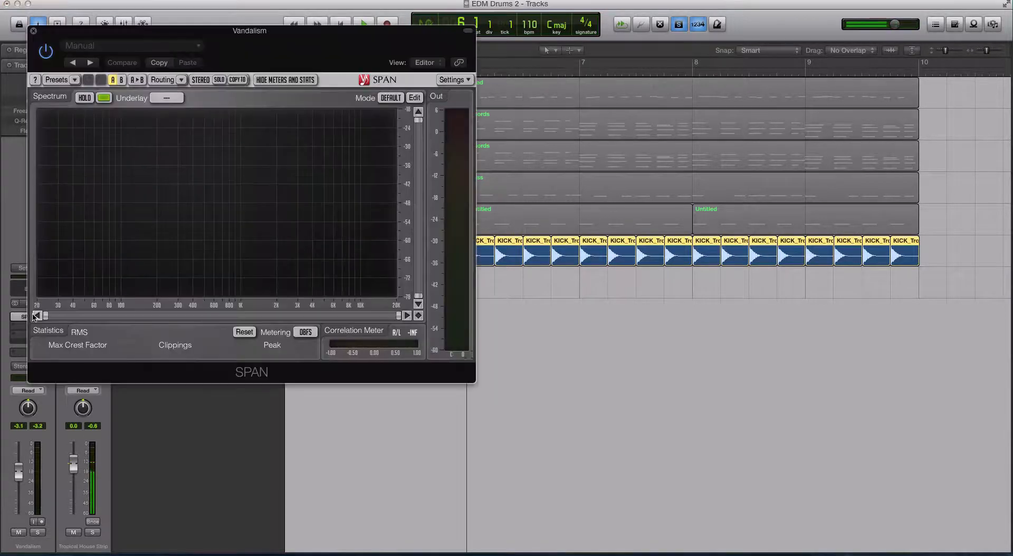
Step: Play the kick pattern through the SPAN analyzer, then close the SPAN window
{"action": "key", "text": "space"}
{"action": "key", "text": "space"}
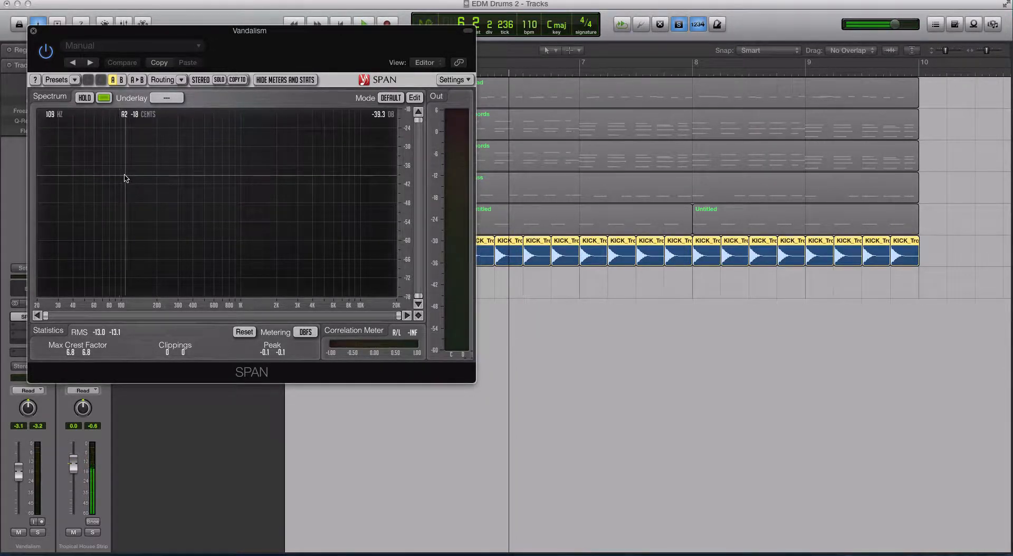
{"action": "left_click", "coordinate": [34, 31]}
Step: Replace the SPAN insert on the Vandalism channel with the kellwerthAudio VPS Scope audio unit
{"action": "left_click", "coordinate": [45, 323]}
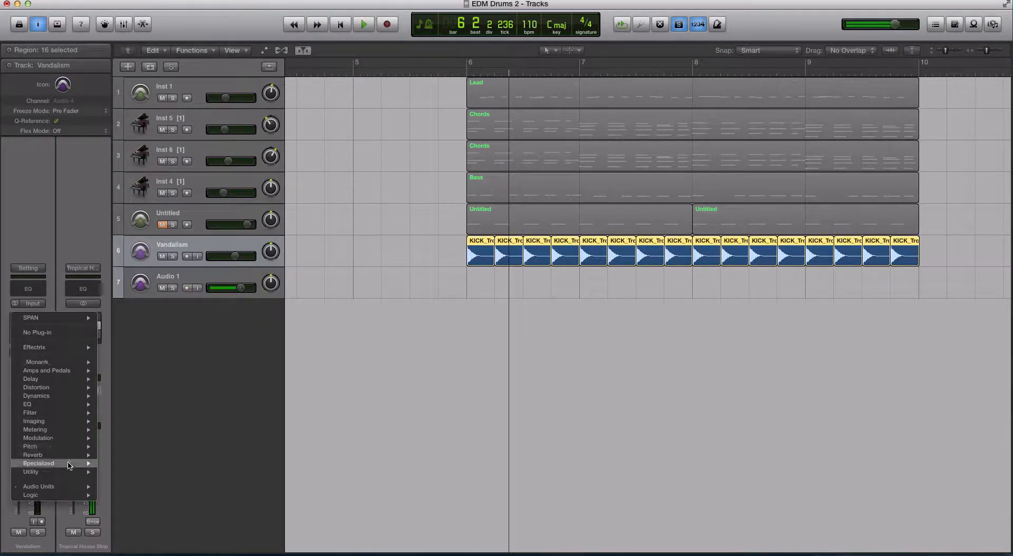
{"action": "mouse_move", "coordinate": [69, 487]}
{"action": "mouse_move", "coordinate": [136, 495]}
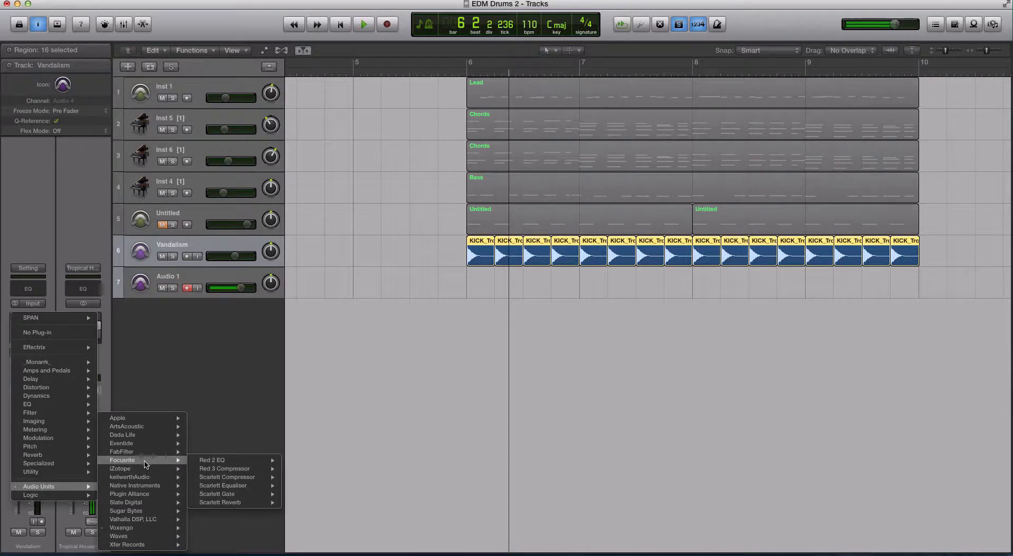
{"action": "mouse_move", "coordinate": [148, 478]}
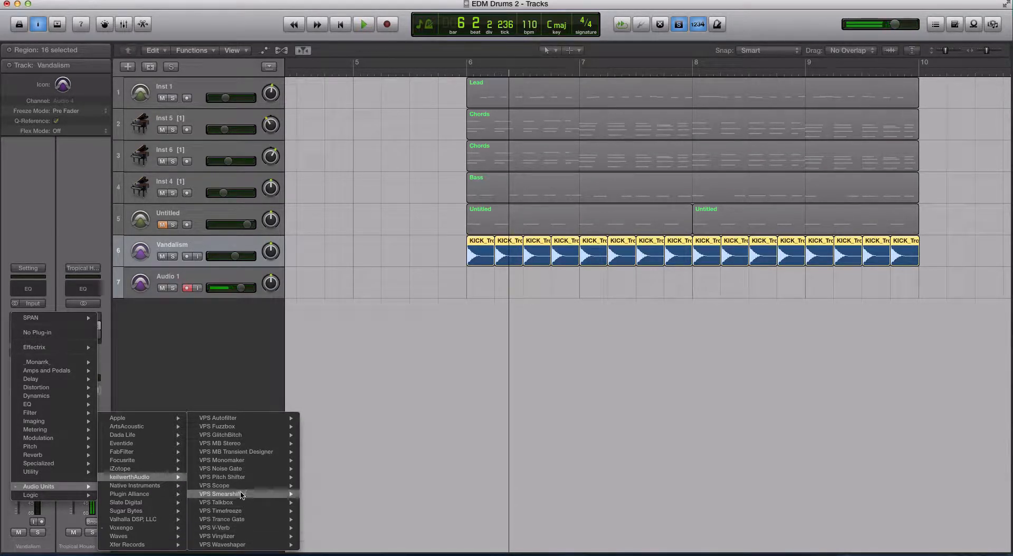
{"action": "mouse_move", "coordinate": [290, 491]}
{"action": "left_click", "coordinate": [309, 513]}
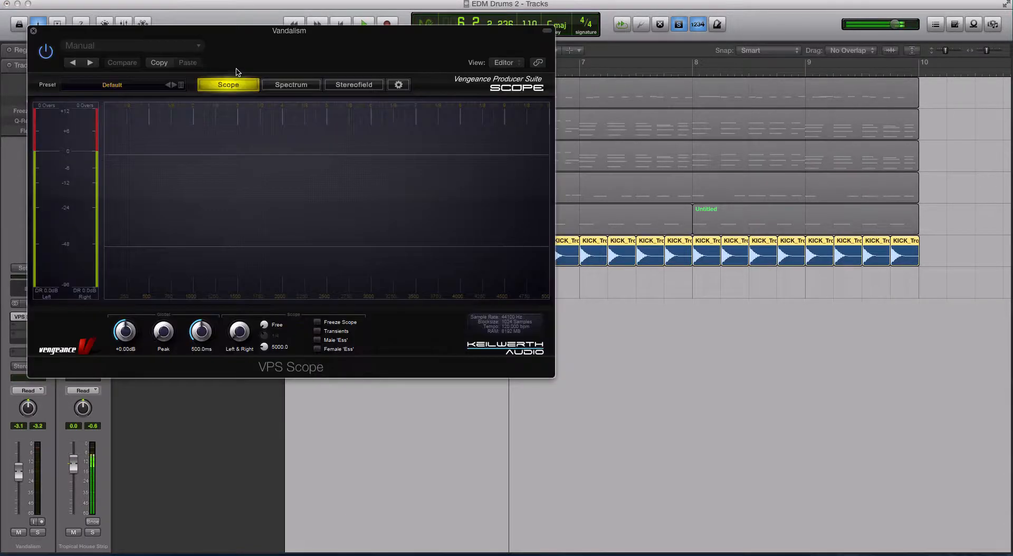
Step: Play the kicks and switch VPS Scope to its Spectrum view
{"action": "key", "text": "space"}
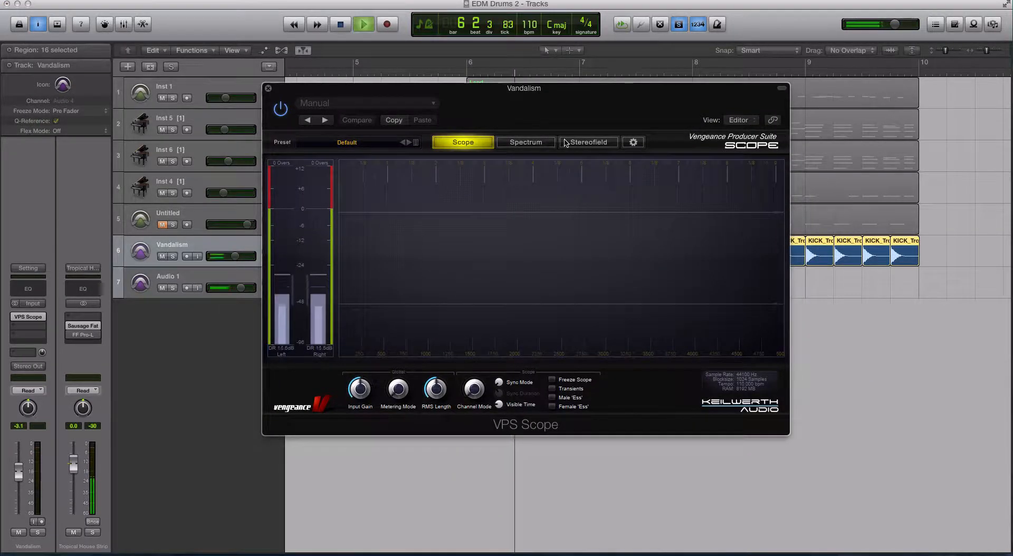
{"action": "left_click", "coordinate": [526, 142]}
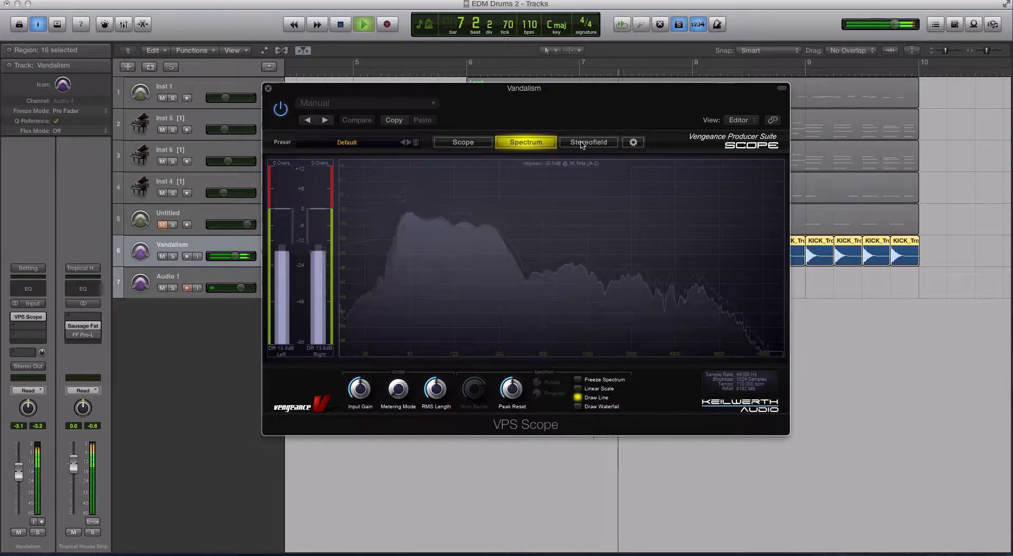
{"action": "key", "text": "space"}
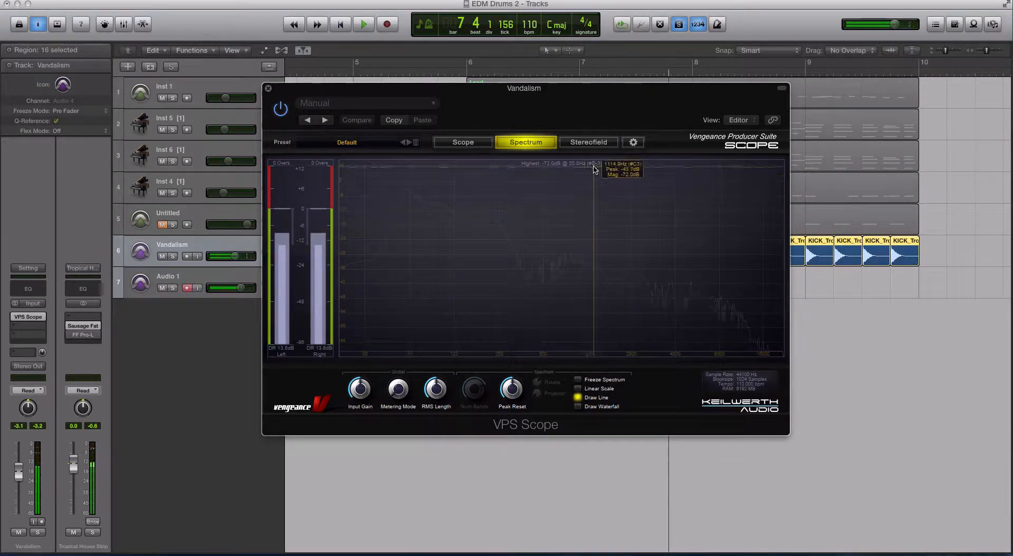
Step: Play the kicks again while watching the VPS Scope spectrum display
{"action": "left_click_drag", "start_coordinate": [329, 90], "coordinate": [326, 252]}
{"action": "scroll", "coordinate": [372, 211], "scroll_direction": "down", "scroll_amount": 1}
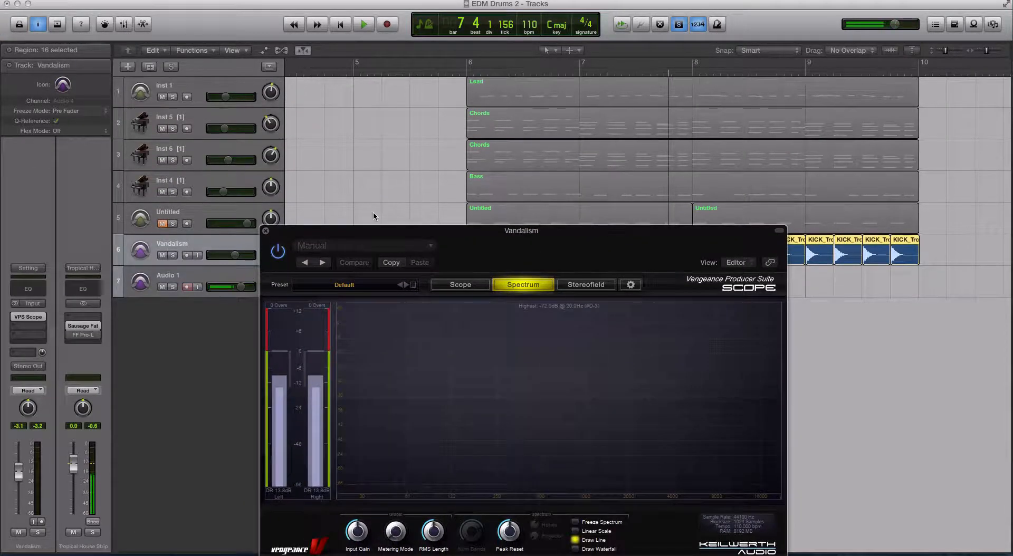
{"action": "left_click_drag", "start_coordinate": [383, 231], "coordinate": [427, 109]}
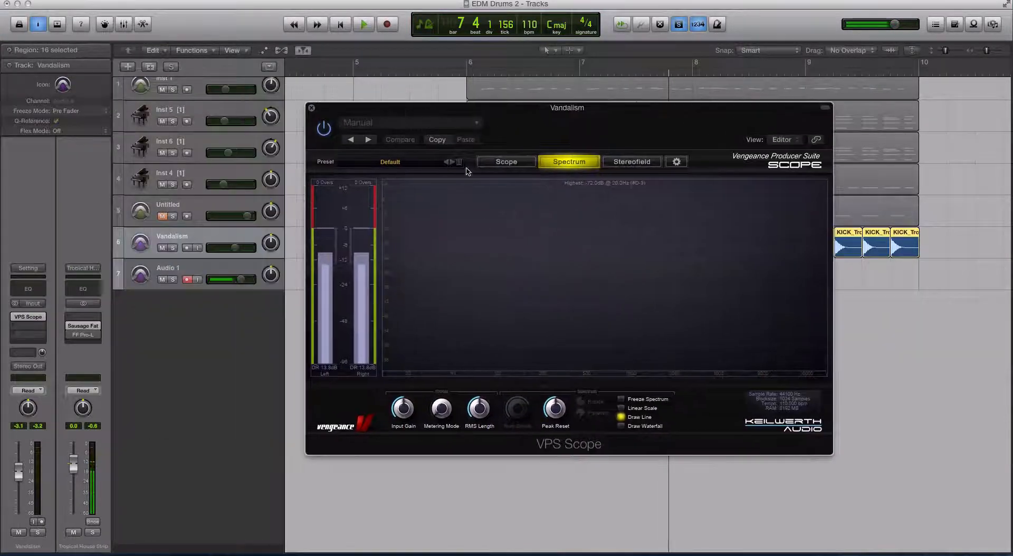
{"action": "key", "text": "space"}
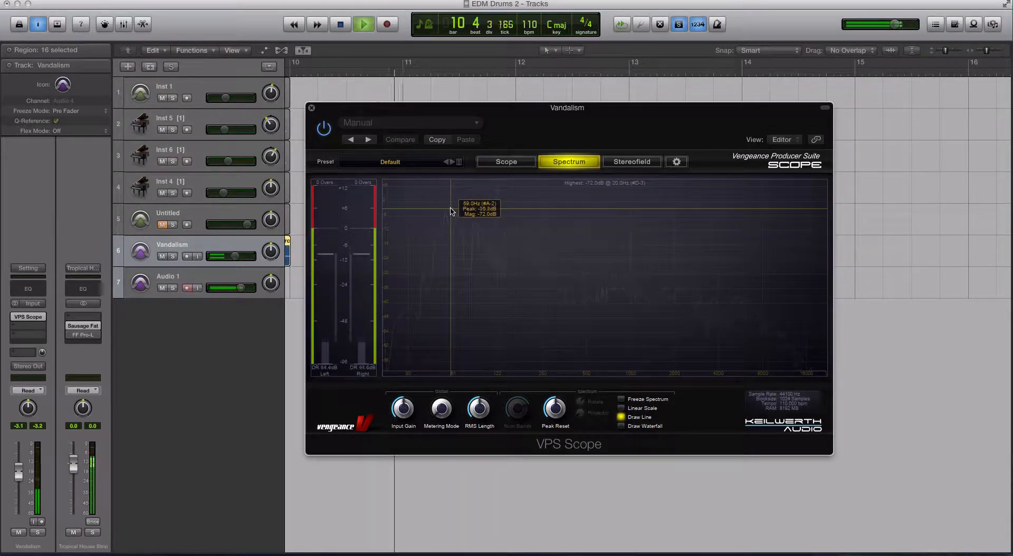
{"action": "key", "text": "space"}
Step: Set a cycle range from bar 6 to bar 10 and play it through the spectrum analyzer
{"action": "left_click_drag", "start_coordinate": [379, 110], "coordinate": [572, 113]}
{"action": "scroll", "coordinate": [446, 137], "scroll_direction": "down", "scroll_amount": 3}
{"action": "scroll", "coordinate": [446, 138], "scroll_direction": "left", "scroll_amount": 10}
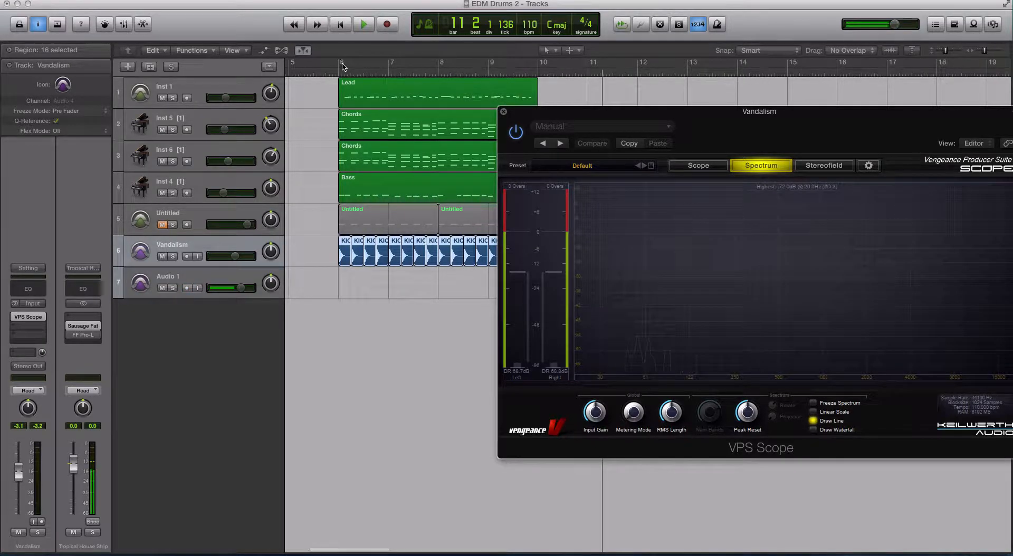
{"action": "left_click_drag", "start_coordinate": [343, 66], "coordinate": [537, 65]}
{"action": "key", "text": "space"}
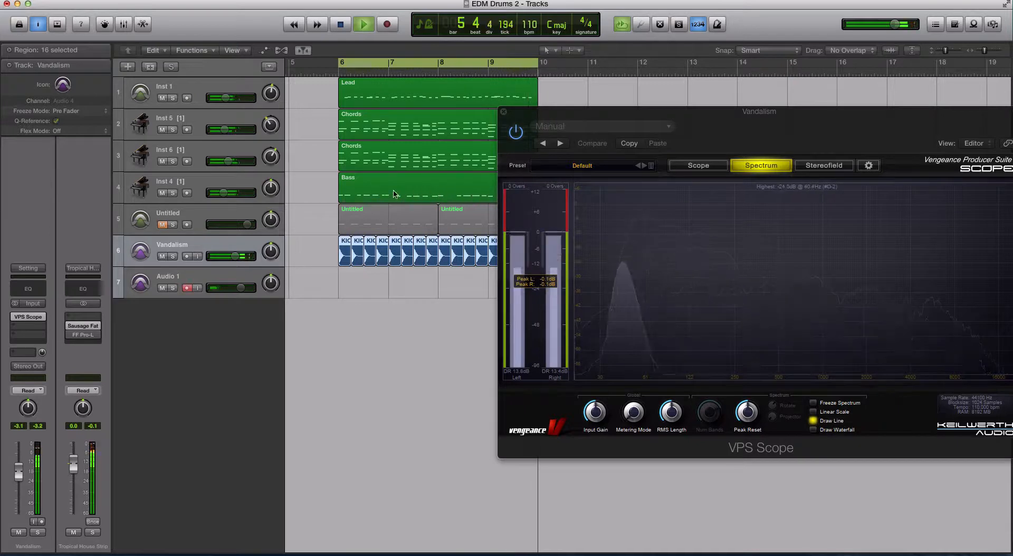
{"action": "key", "text": "space"}
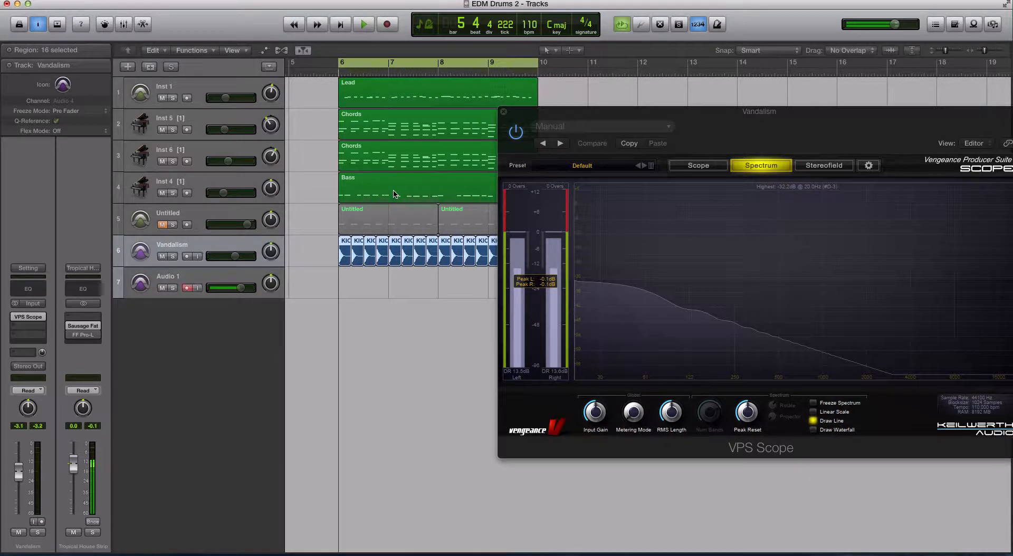
Step: Select the Vandalism track and solo its kick regions
{"action": "left_click", "coordinate": [237, 184]}
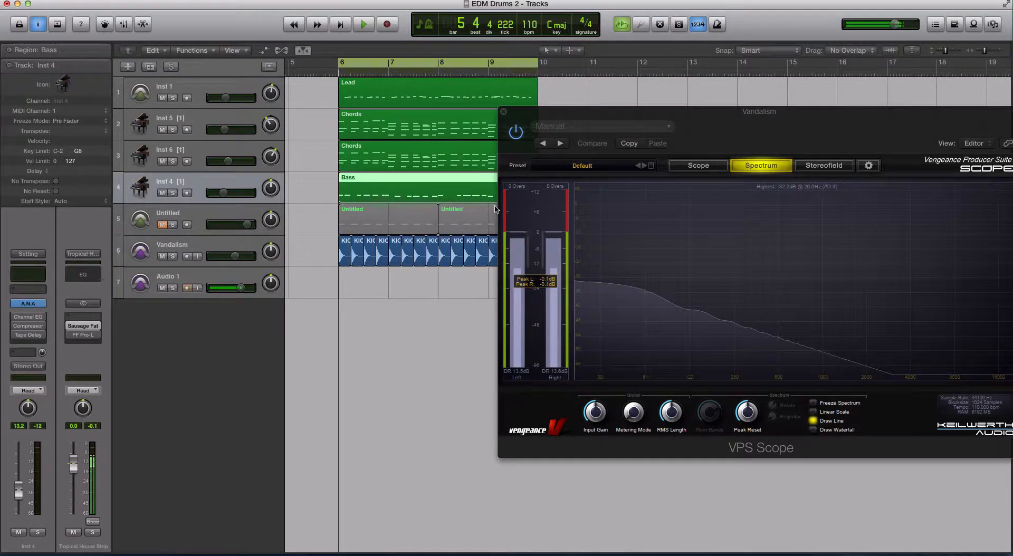
{"action": "left_click", "coordinate": [249, 247]}
{"action": "key", "text": "ctrl+s"}
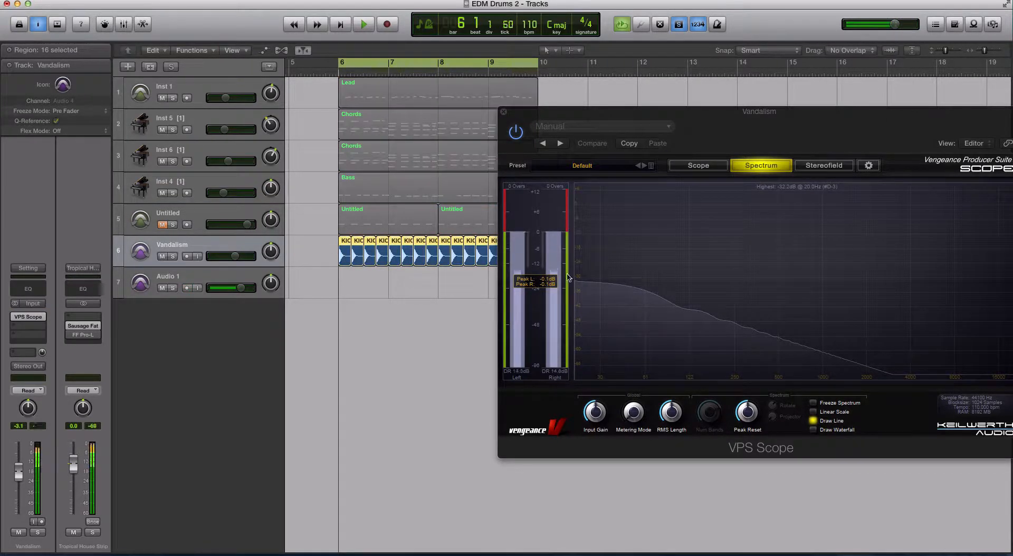
Step: Play the soloed kick loop, enable Freeze Spectrum in VPS Scope, and close the plugin window
{"action": "key", "text": "space"}
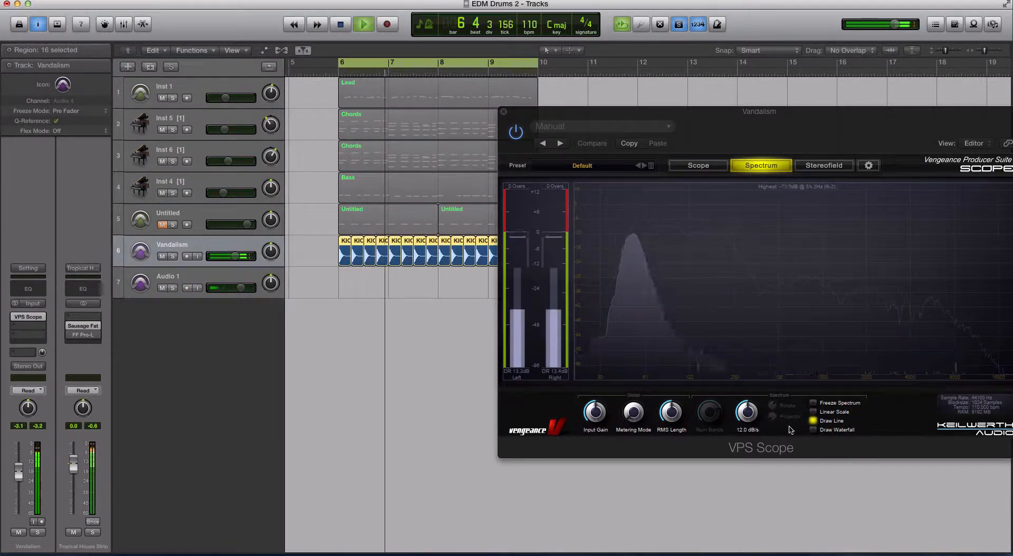
{"action": "left_click", "coordinate": [813, 404]}
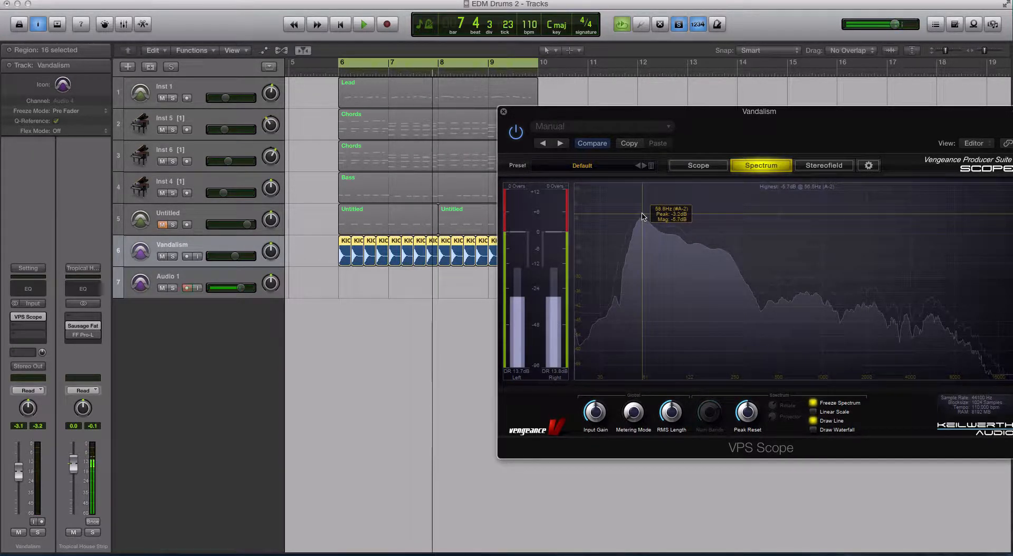
{"action": "left_click", "coordinate": [504, 113]}
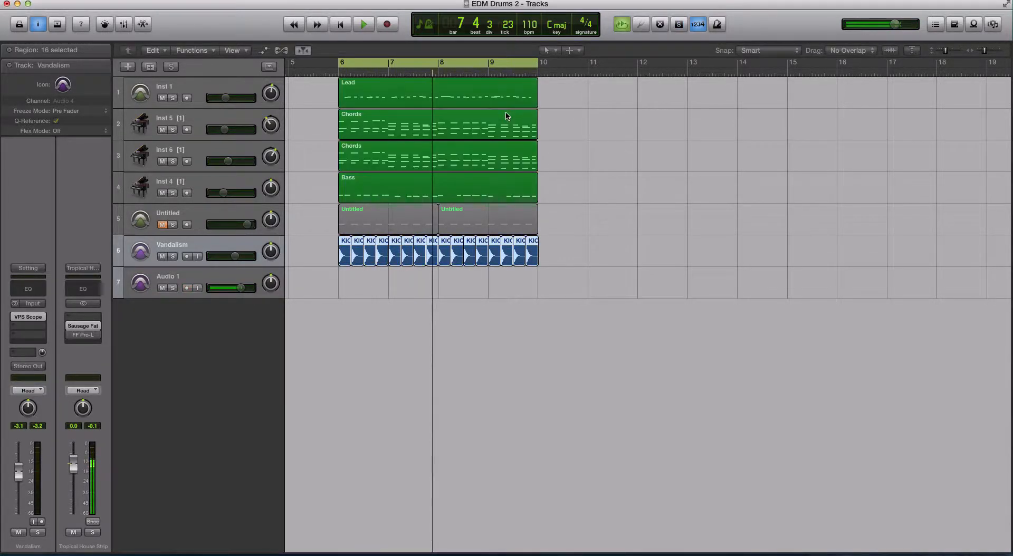
Step: Play the full arrangement, briefly soloing the Inst 4 bass and Vandalism tracks together
{"action": "key", "text": "super+Up"}
{"action": "key", "text": "space"}
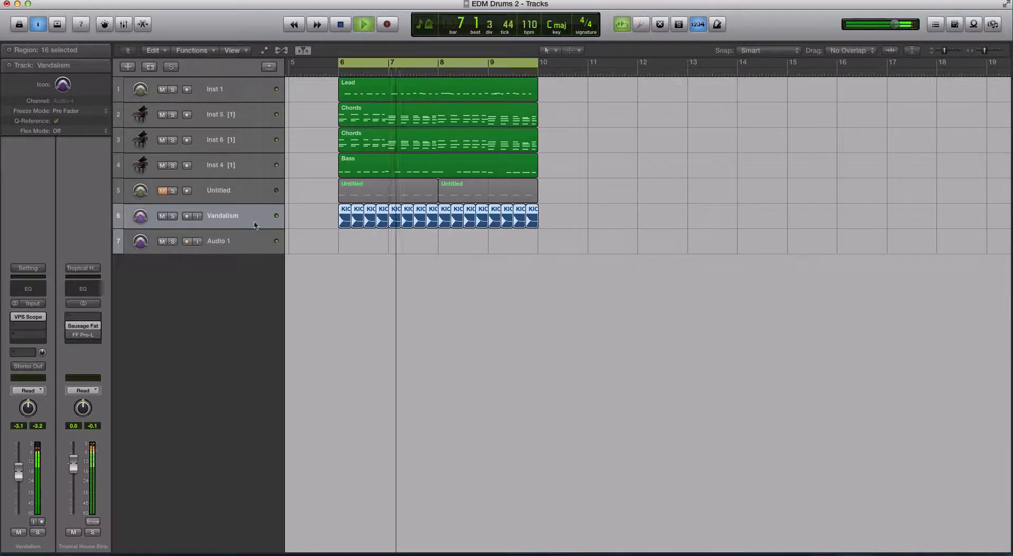
{"action": "left_click", "coordinate": [172, 165]}
{"action": "left_click", "coordinate": [172, 216]}
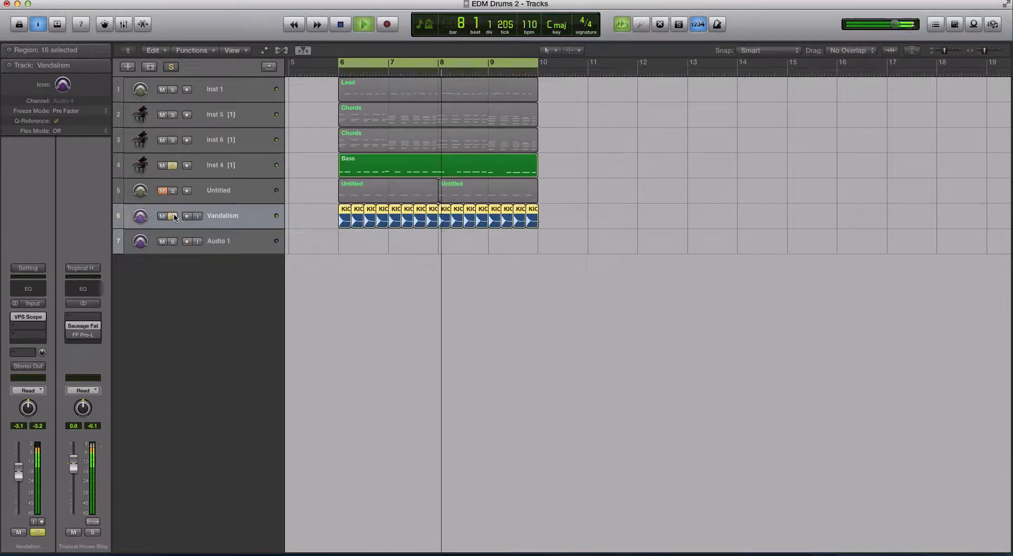
{"action": "left_click", "coordinate": [173, 216]}
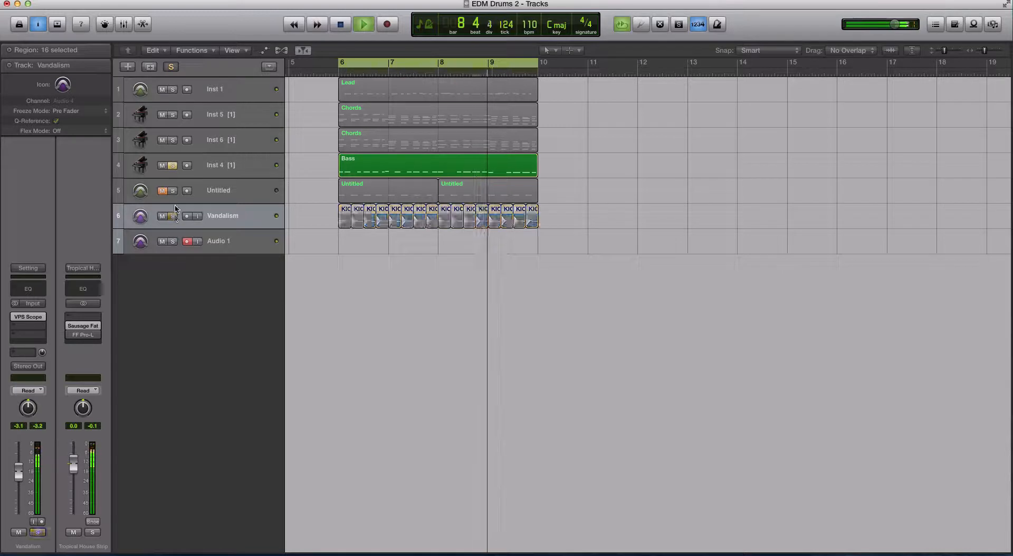
{"action": "left_click", "coordinate": [173, 166]}
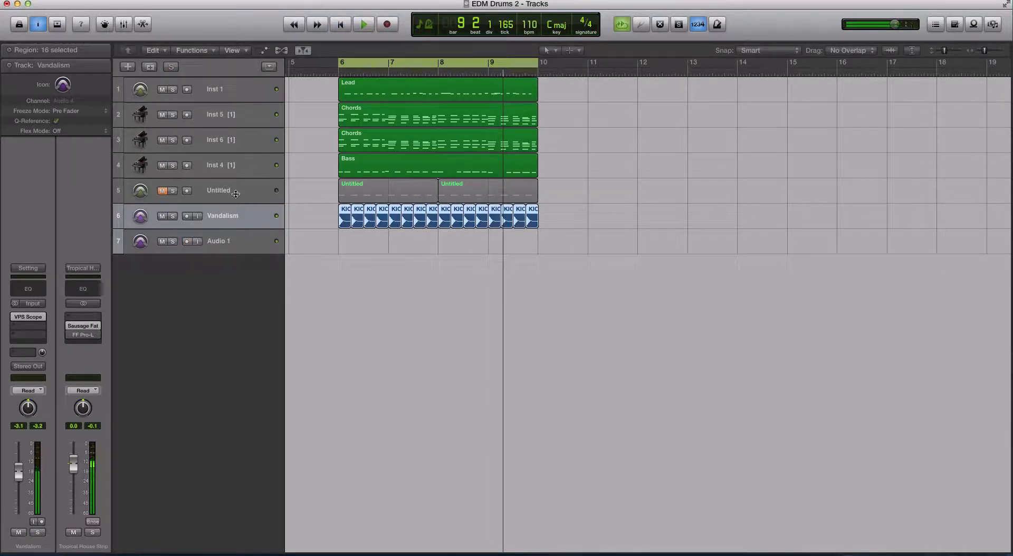
Step: Reselect the Vandalism track and its kick regions
{"action": "left_click", "coordinate": [224, 173]}
{"action": "left_click", "coordinate": [225, 212]}
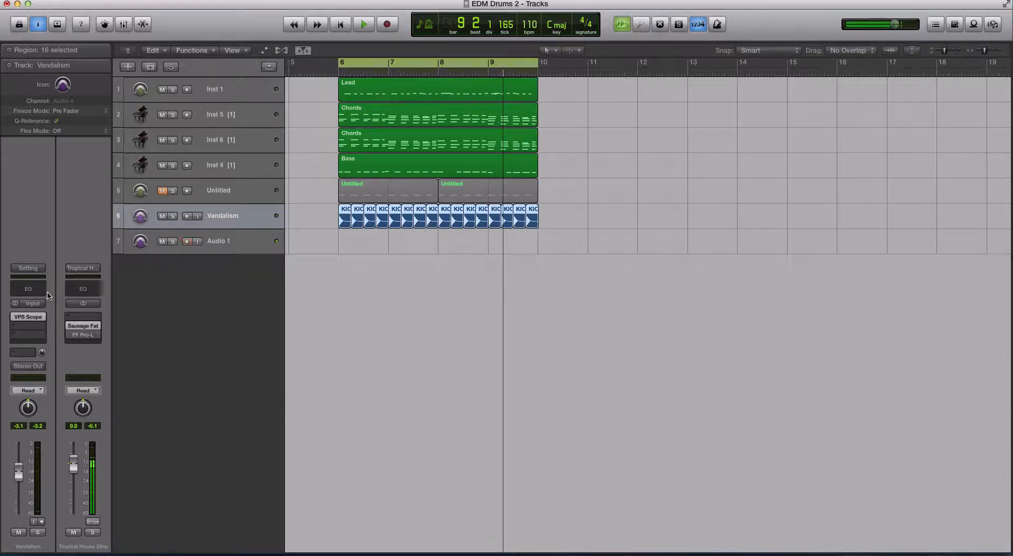
{"action": "left_click", "coordinate": [364, 268]}
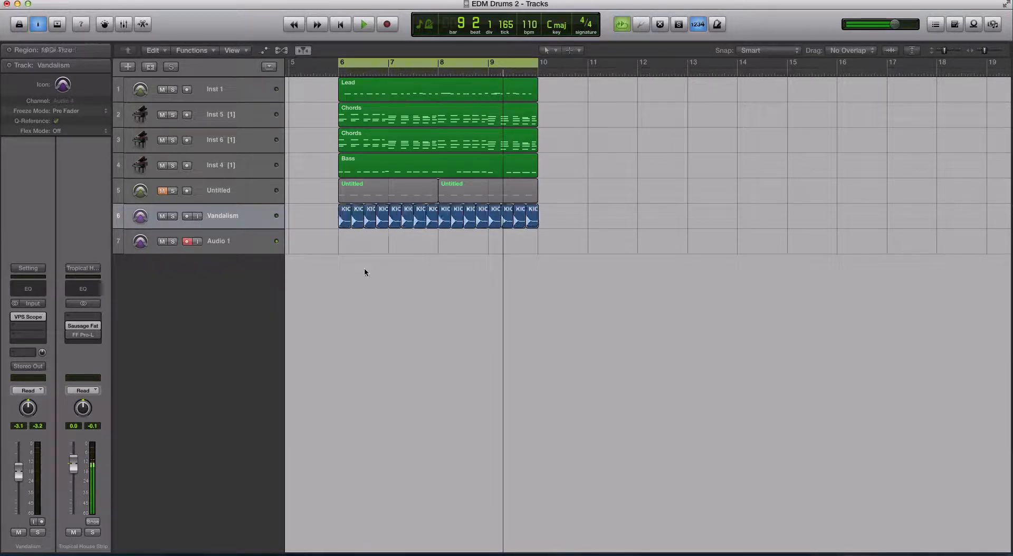
{"action": "left_click", "coordinate": [252, 217]}
{"action": "left_click", "coordinate": [249, 218]}
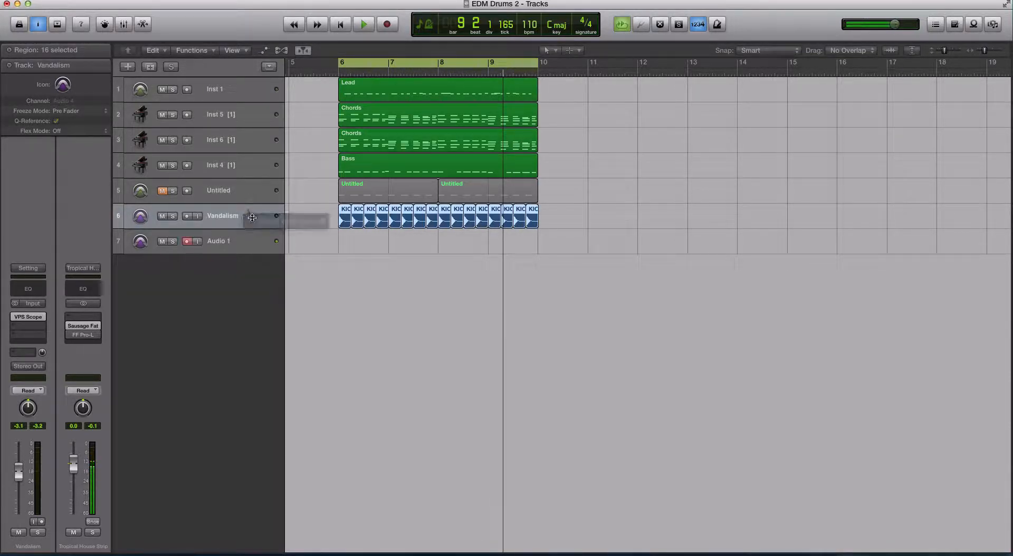
{"action": "left_click", "coordinate": [251, 200]}
{"action": "left_click", "coordinate": [252, 217]}
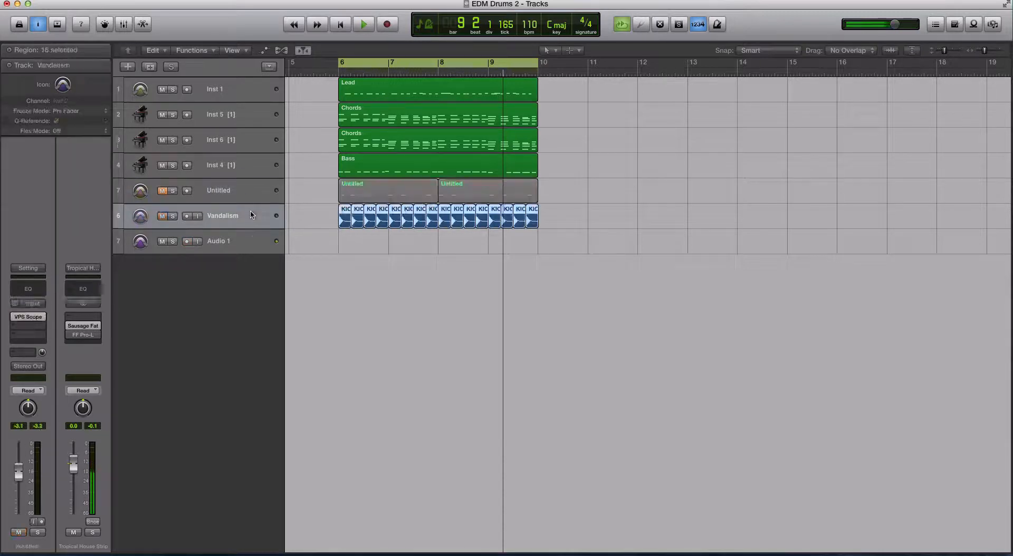
Step: Insert the stereo Pitch Shifter plugin below VPS Scope on the Vandalism channel
{"action": "left_click", "coordinate": [29, 326]}
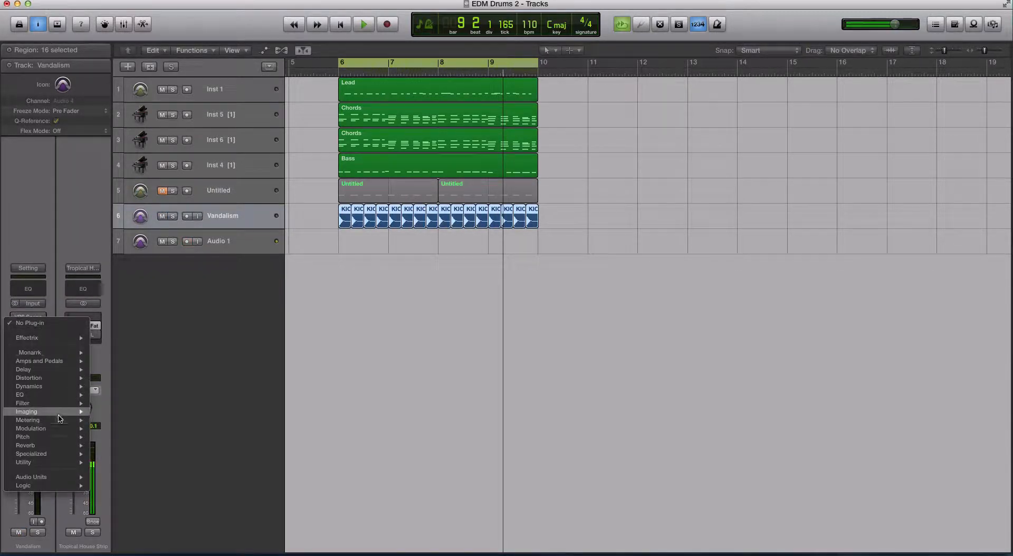
{"action": "mouse_move", "coordinate": [68, 464]}
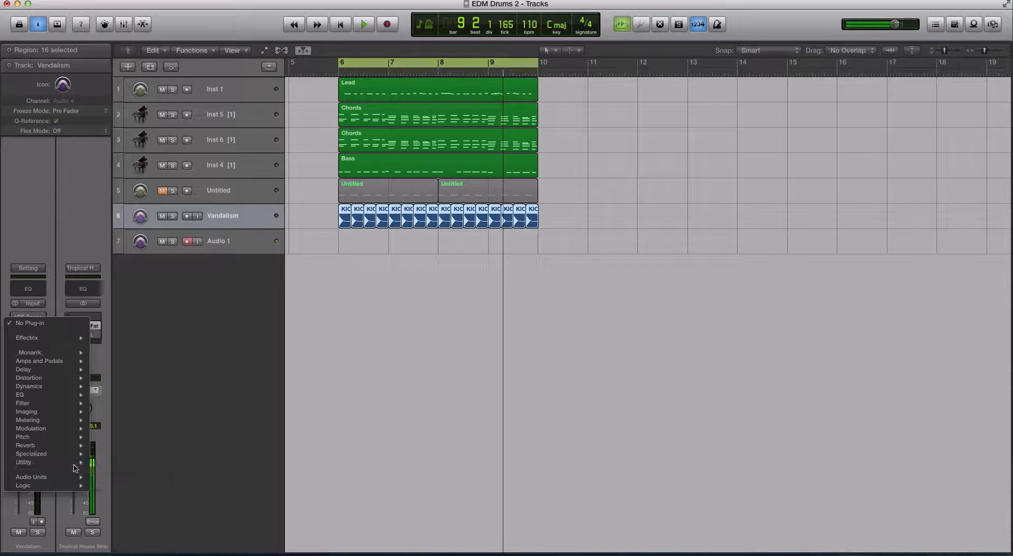
{"action": "mouse_move", "coordinate": [73, 439]}
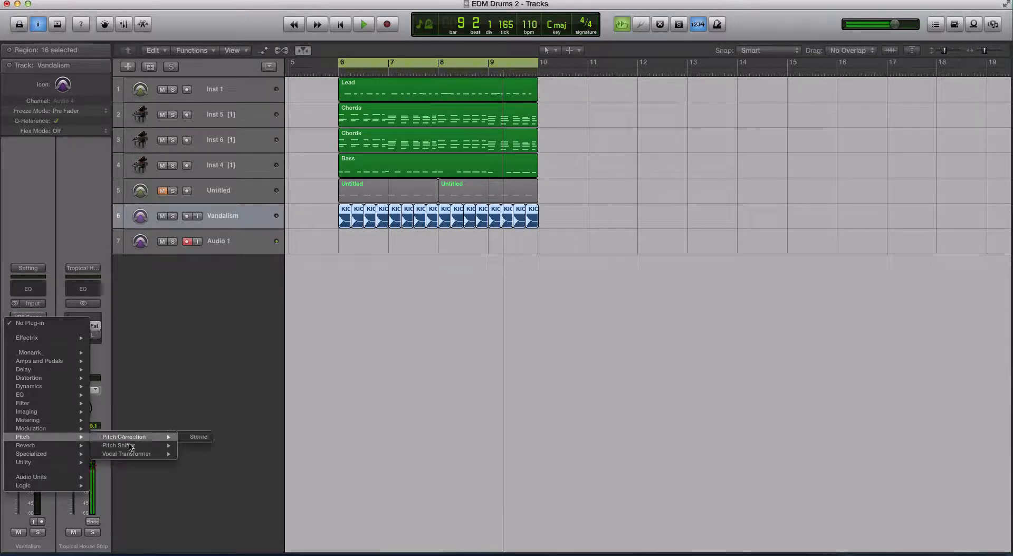
{"action": "mouse_move", "coordinate": [130, 447]}
{"action": "left_click", "coordinate": [194, 447]}
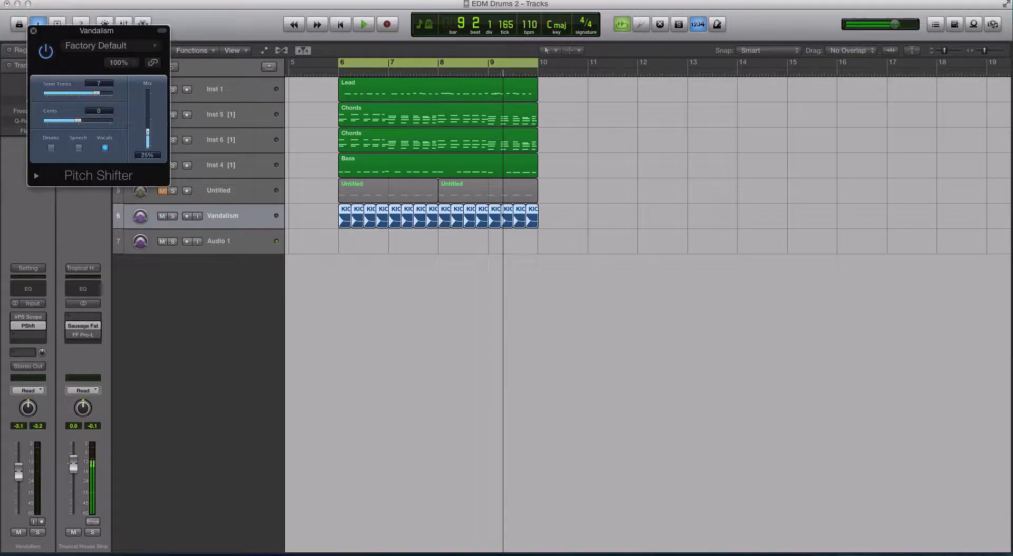
Step: Solo the kicks, set Pitch Shifter to 1 semitone with 100% mix, and play them
{"action": "left_click_drag", "start_coordinate": [111, 34], "coordinate": [647, 92]}
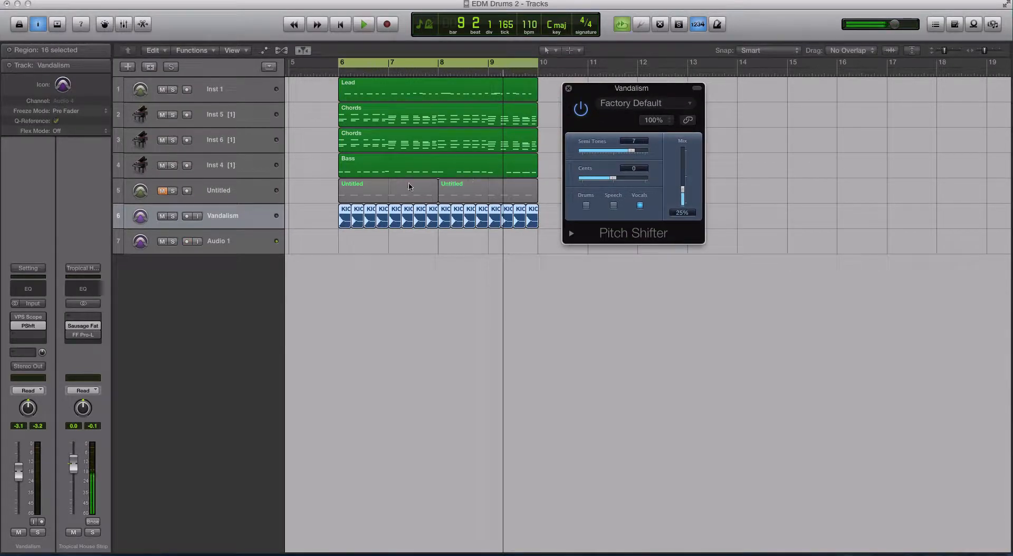
{"action": "key", "text": "ctrl+s"}
{"action": "left_click_drag", "start_coordinate": [631, 151], "coordinate": [619, 153]}
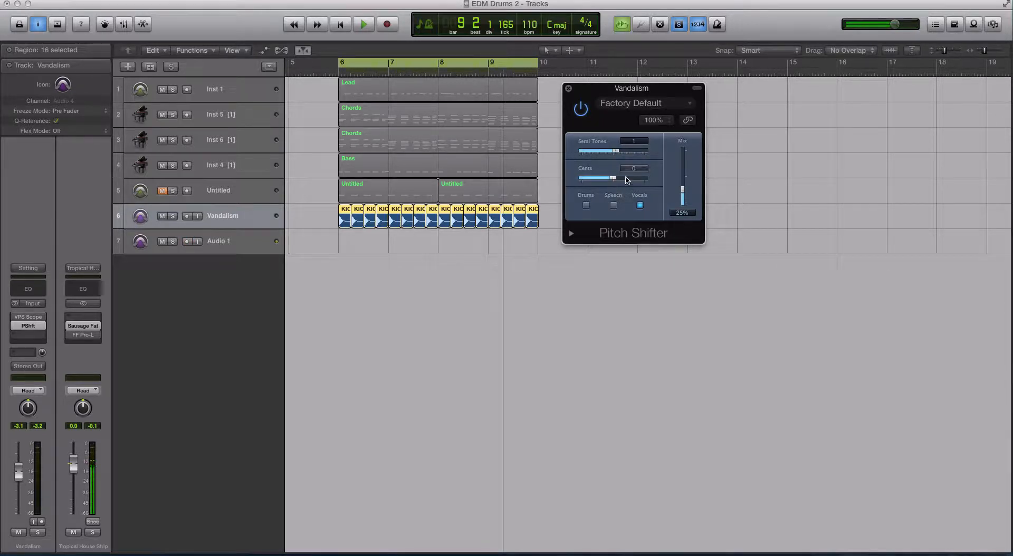
{"action": "left_click_drag", "start_coordinate": [683, 194], "coordinate": [682, 150]}
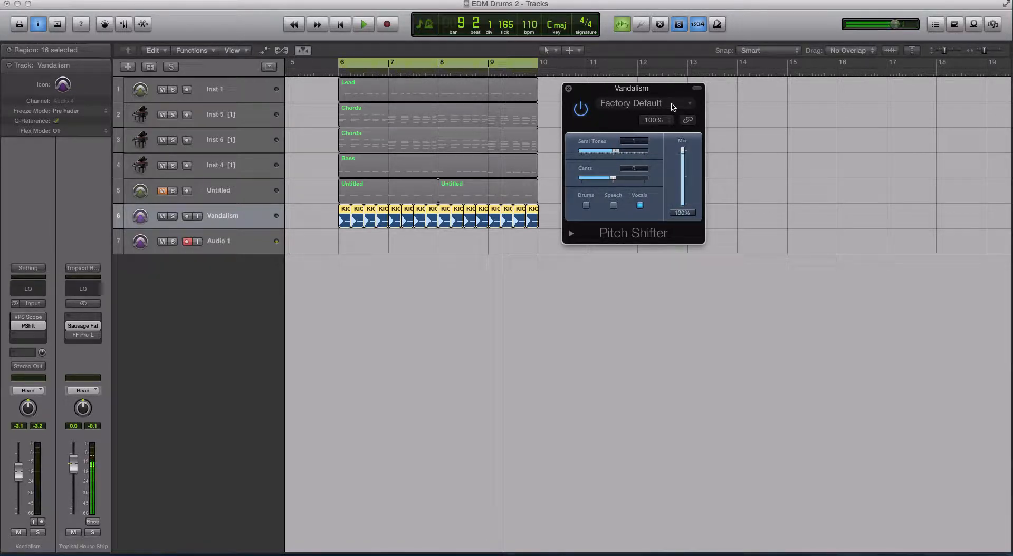
{"action": "key", "text": "space"}
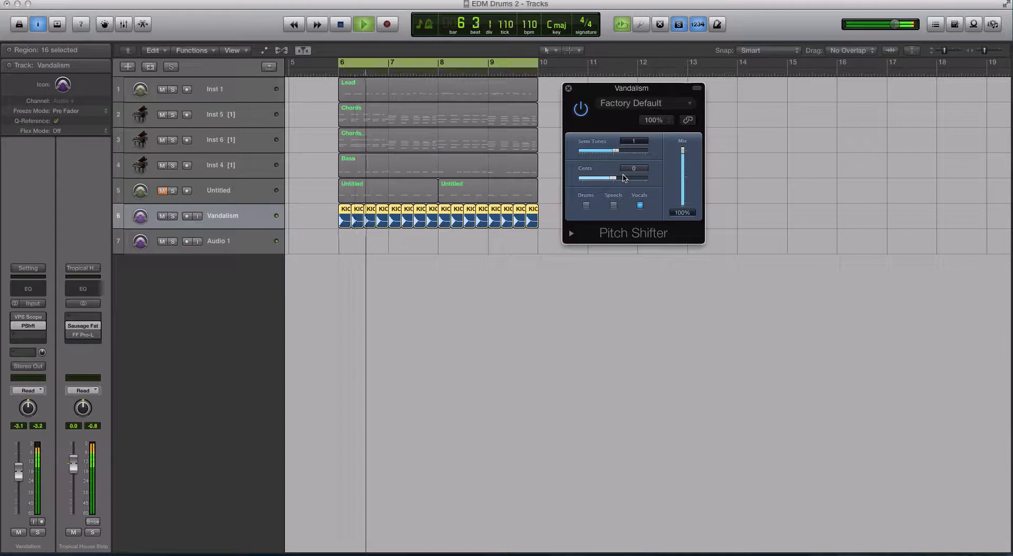
Step: Stop playback, switch Pitch Shifter to Drums mode, and expand its extended parameters
{"action": "key", "text": "space"}
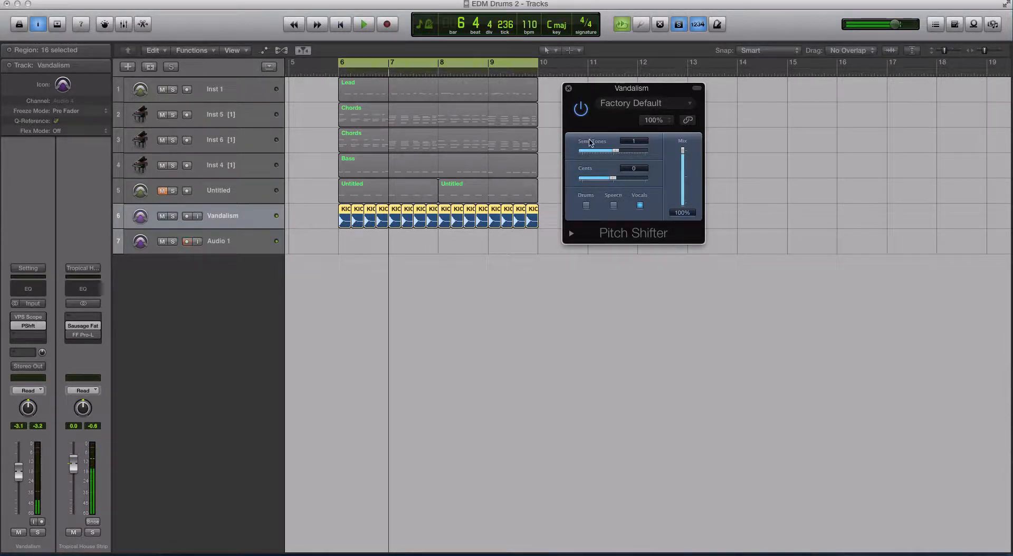
{"action": "left_click_drag", "start_coordinate": [583, 88], "coordinate": [577, 86]}
{"action": "left_click", "coordinate": [579, 203]}
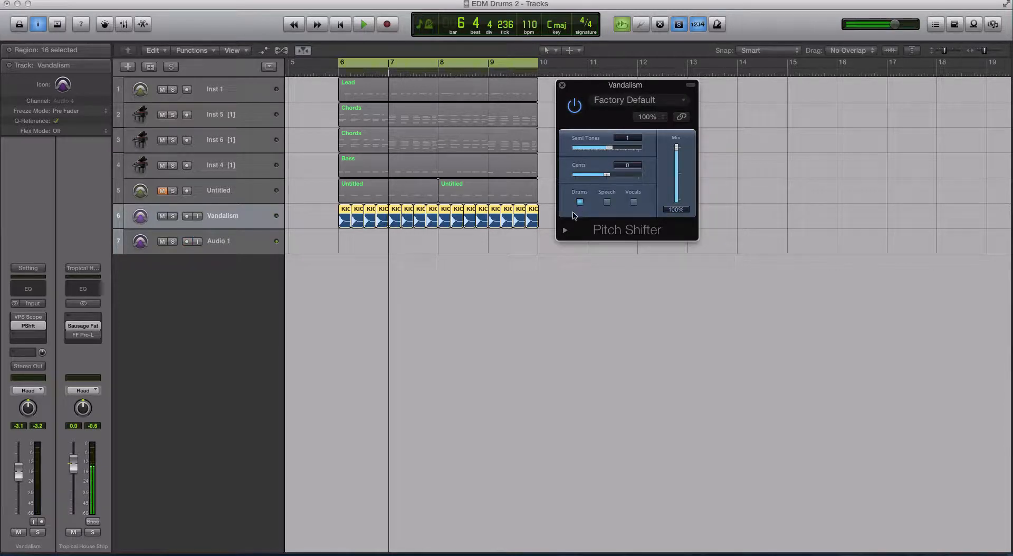
{"action": "left_click", "coordinate": [565, 230]}
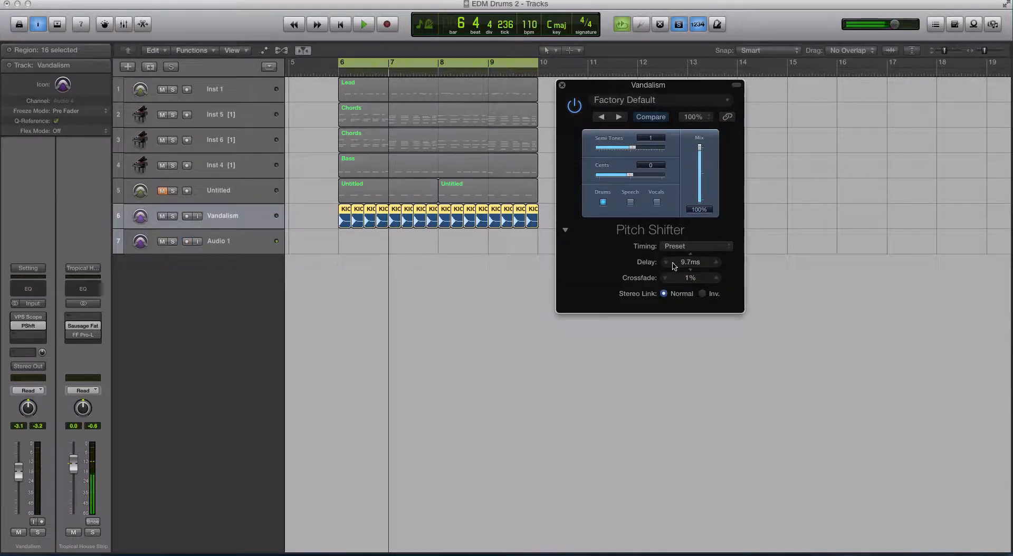
{"action": "left_click_drag", "start_coordinate": [674, 265], "coordinate": [673, 287]}
Step: Set Pitch Shifter's Timing to Pitch Tracking
{"action": "left_click", "coordinate": [682, 247]}
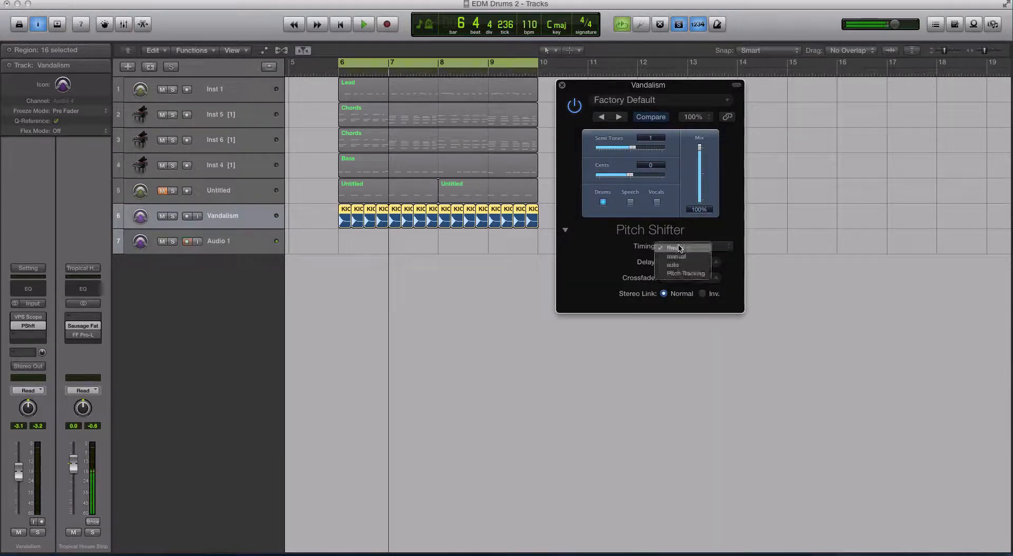
{"action": "left_click", "coordinate": [690, 274]}
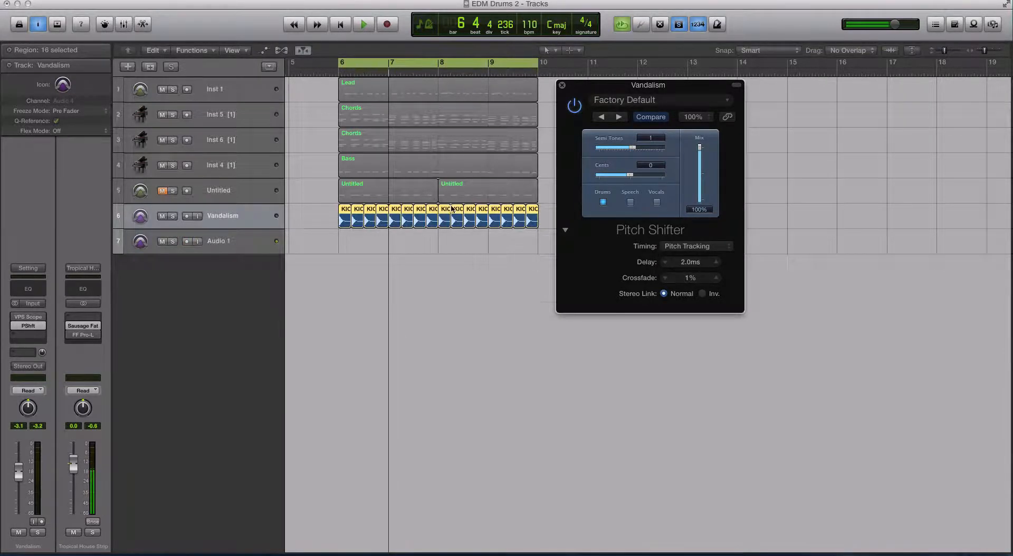
Step: Set Pitch Shifter's semitones back to 0, play the kicks, and close the plugin window
{"action": "scroll", "coordinate": [450, 209], "scroll_direction": "up", "scroll_amount": 5}
{"action": "left_click_drag", "start_coordinate": [640, 152], "coordinate": [646, 152]}
{"action": "key", "text": "space"}
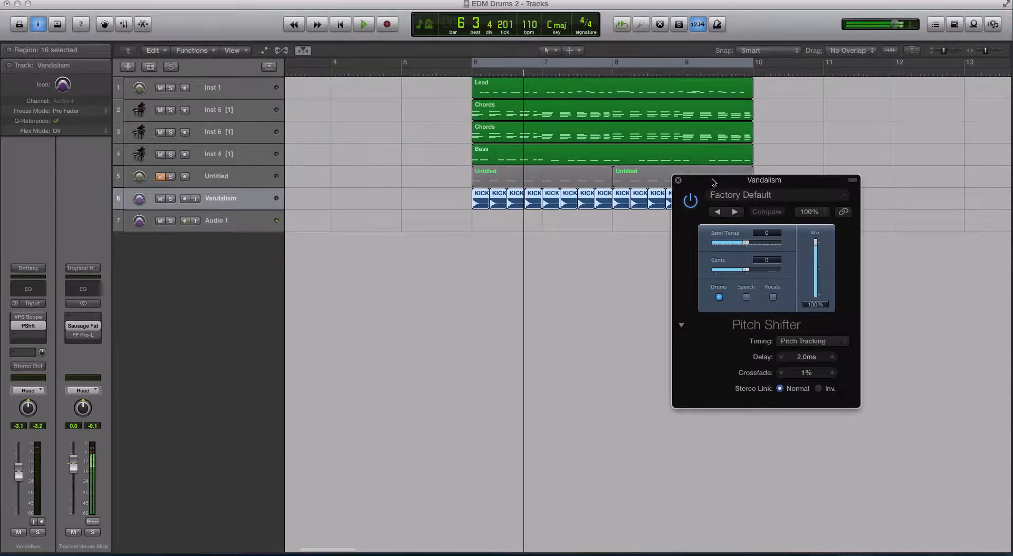
{"action": "left_click", "coordinate": [672, 179]}
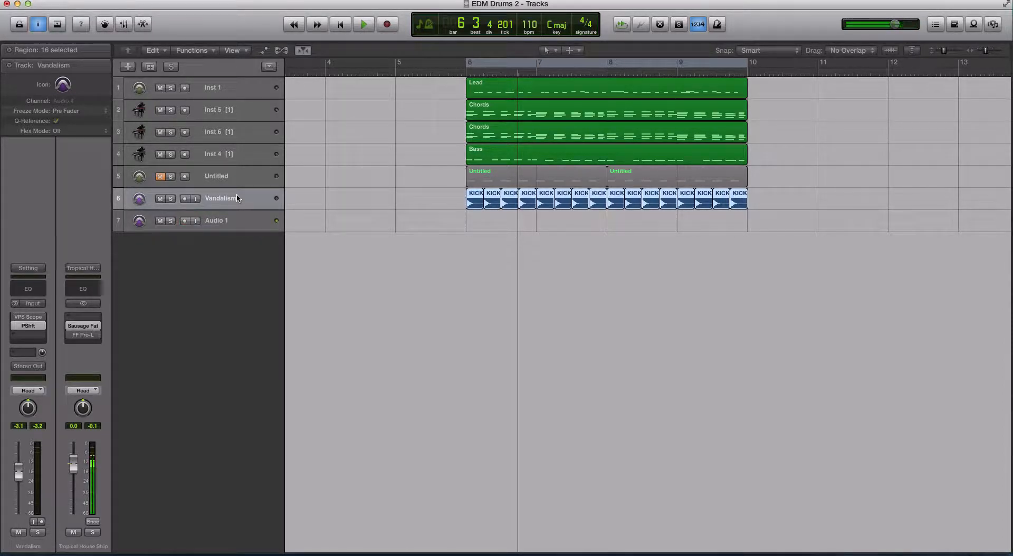
Step: Create a new software instrument track, Inst 3
{"action": "left_click", "coordinate": [132, 0]}
{"action": "left_click", "coordinate": [151, 24]}
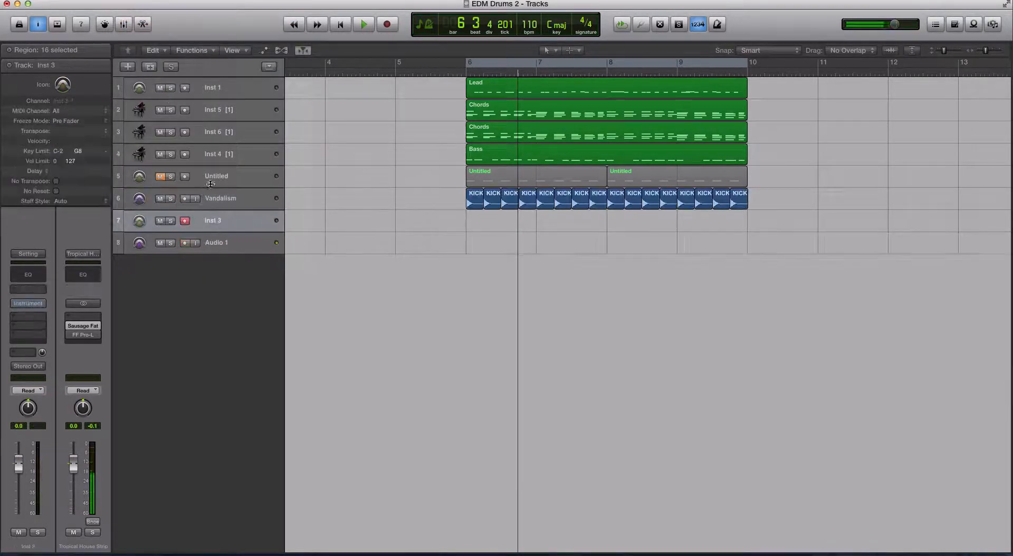
Step: Load Kontakt 5 (Mono) as the instrument on the Inst 3 track
{"action": "left_click", "coordinate": [28, 289]}
{"action": "mouse_move", "coordinate": [50, 326]}
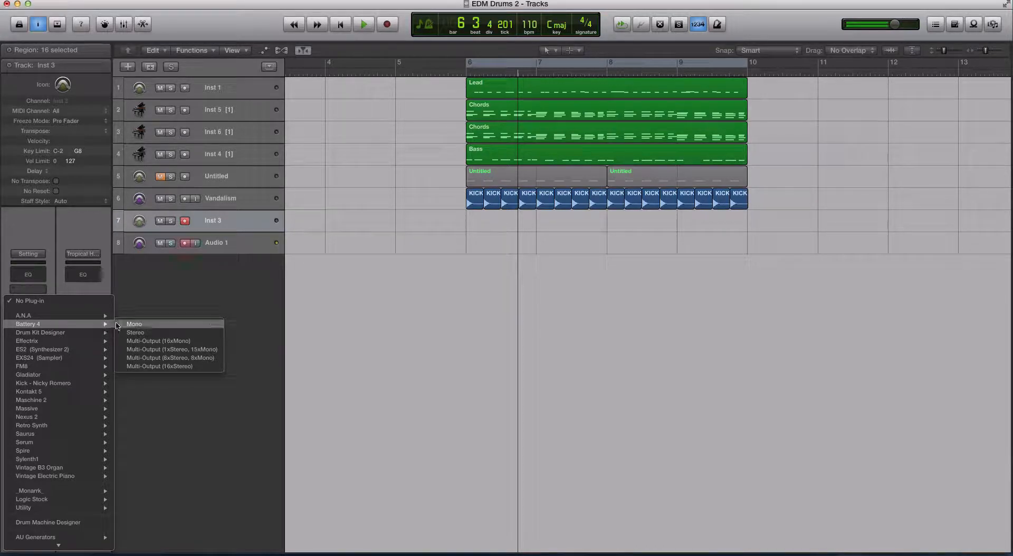
{"action": "mouse_move", "coordinate": [58, 391]}
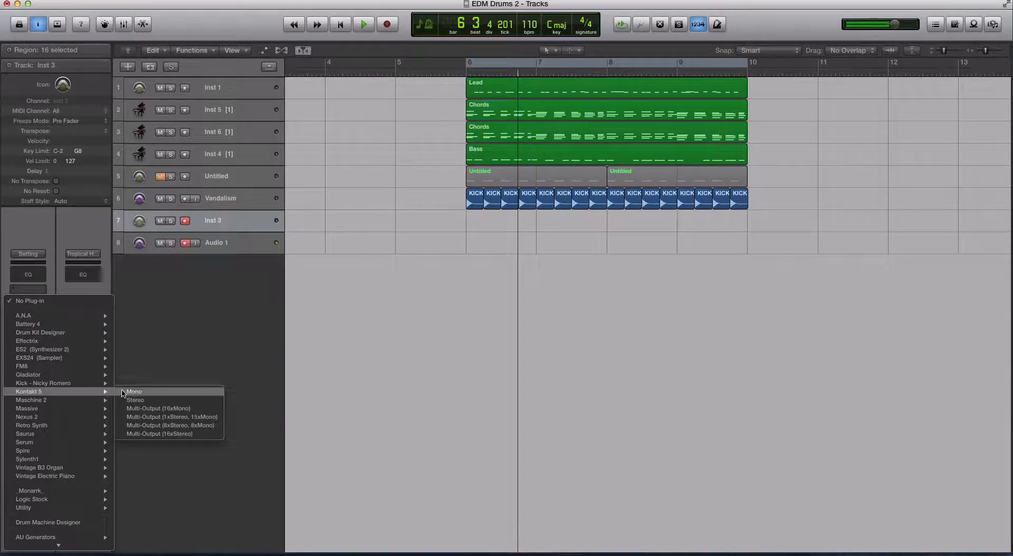
{"action": "left_click", "coordinate": [139, 403]}
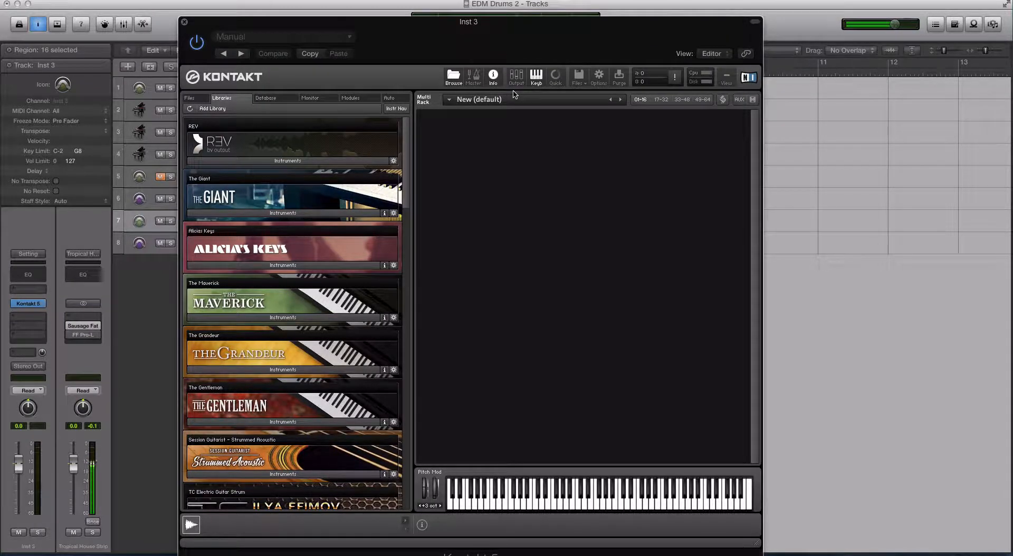
Step: Create a new default instrument in Kontakt and open it in edit mode
{"action": "left_click", "coordinate": [579, 78]}
{"action": "left_click", "coordinate": [584, 98]}
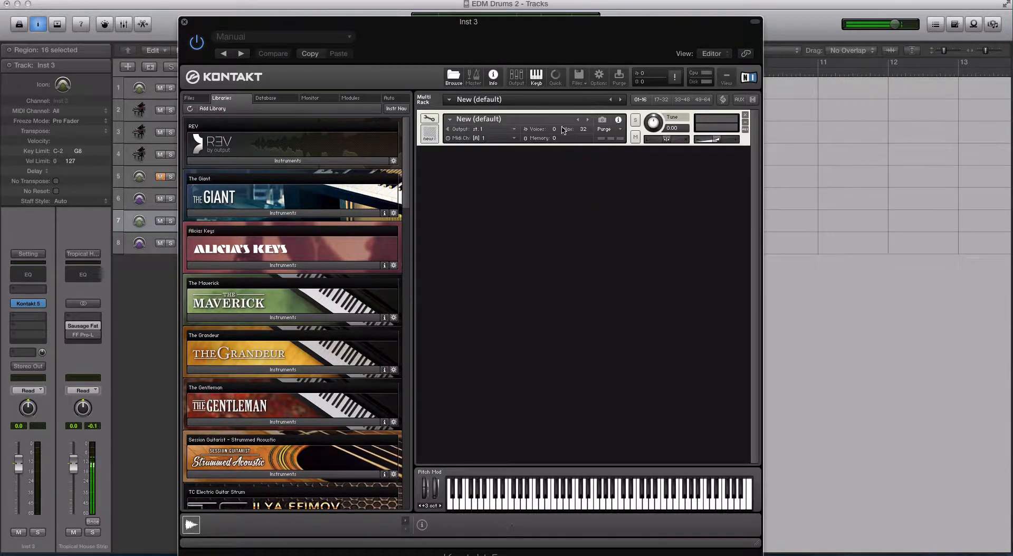
{"action": "left_click", "coordinate": [429, 121]}
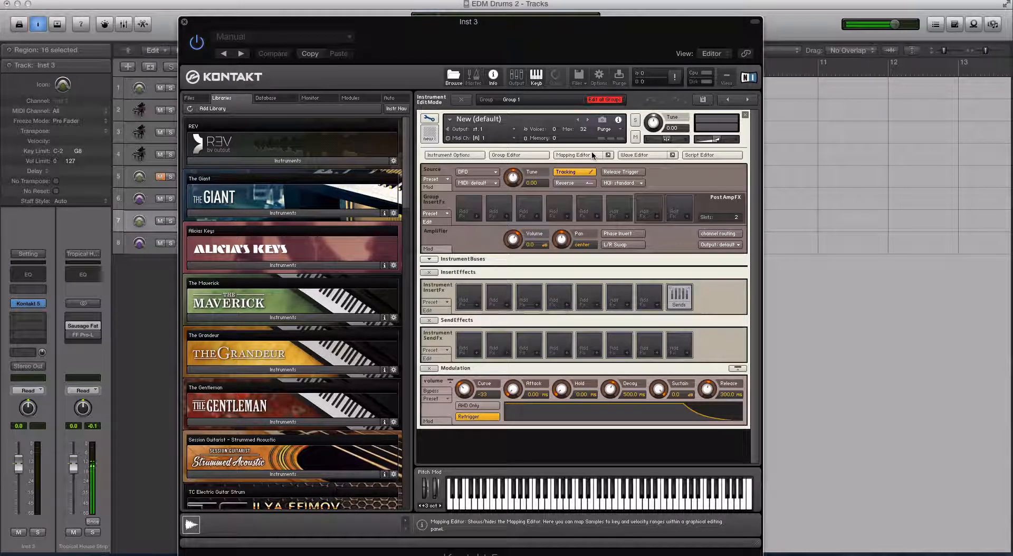
Step: Open the Group and Mapping editors and drag the VANG KICK.wav sample into the mapping grid
{"action": "left_click", "coordinate": [529, 153]}
{"action": "left_click", "coordinate": [578, 154]}
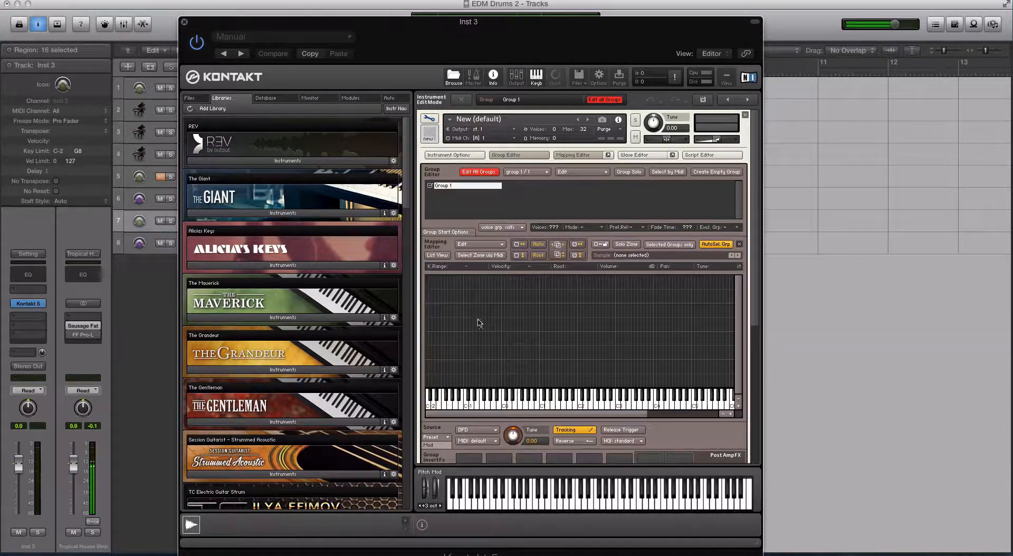
{"action": "left_click_drag", "start_coordinate": [783, 6], "coordinate": [737, 4]}
{"action": "left_click_drag", "start_coordinate": [996, 500], "coordinate": [570, 338]}
{"action": "left_click_drag", "start_coordinate": [766, 6], "coordinate": [816, 2]}
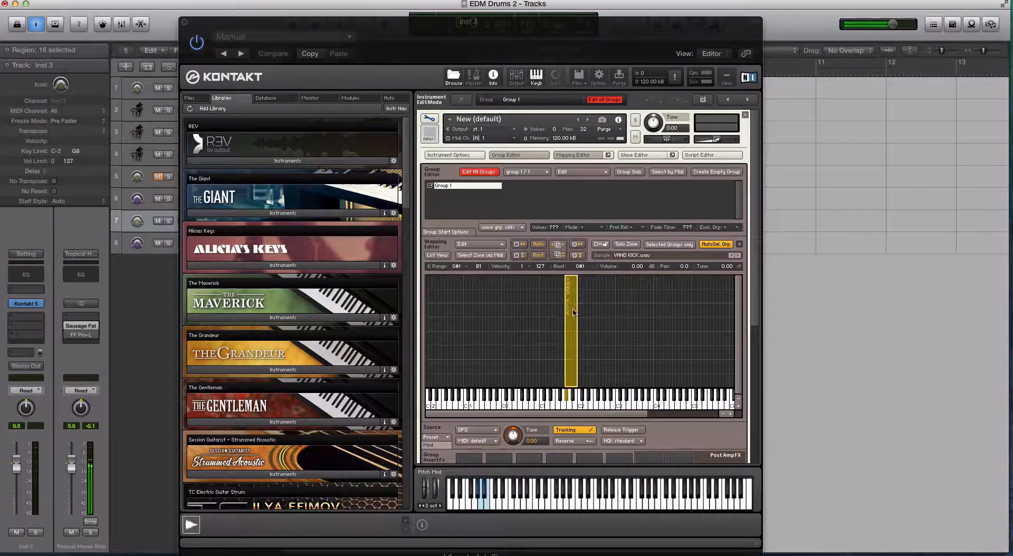
Step: Move the kick sample's zone down so it maps to the A0 key
{"action": "left_click_drag", "start_coordinate": [573, 312], "coordinate": [536, 314]}
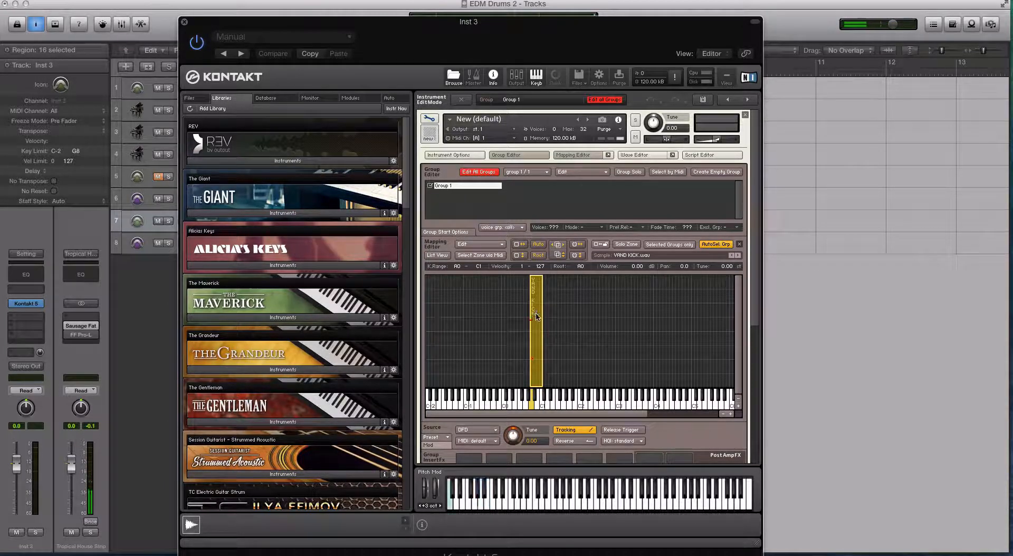
{"action": "mouse_move", "coordinate": [543, 353]}
{"action": "left_mouse_down"}
{"action": "mouse_move", "coordinate": [534, 354]}
{"action": "mouse_move", "coordinate": [542, 353]}
{"action": "left_mouse_up"}
{"action": "left_click", "coordinate": [574, 350]}
{"action": "left_click", "coordinate": [537, 352]}
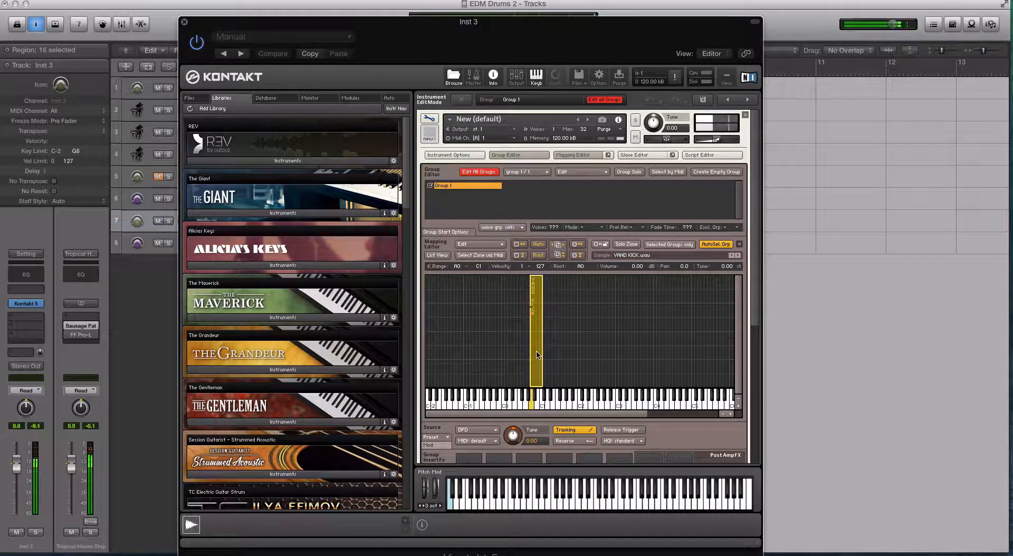